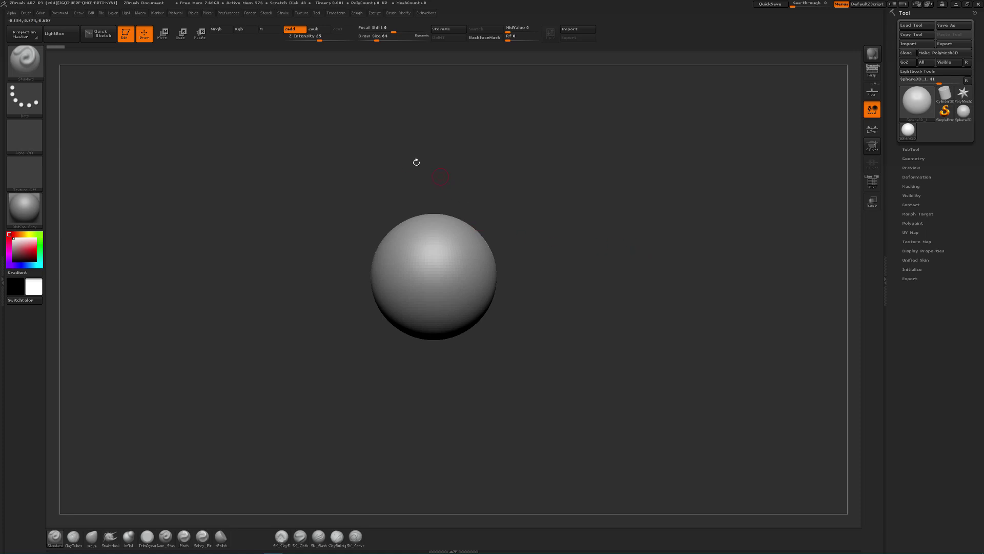
- Choose the ClipCurve brush and convert the sphere primitive into an editable PolyMesh3D
ctrl+shift+click(24, 60)
mouse_move(157, 108)
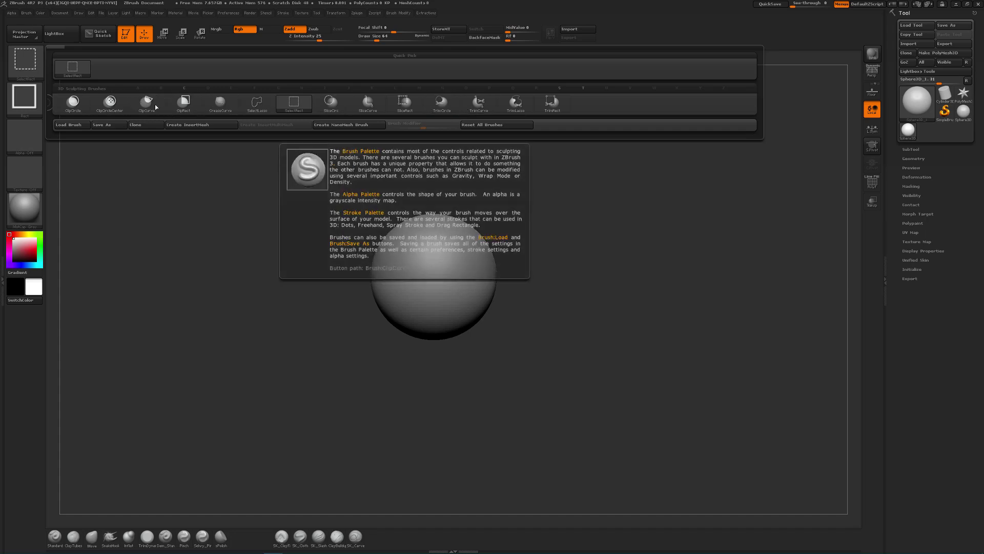
ctrl+shift+click(155, 109)
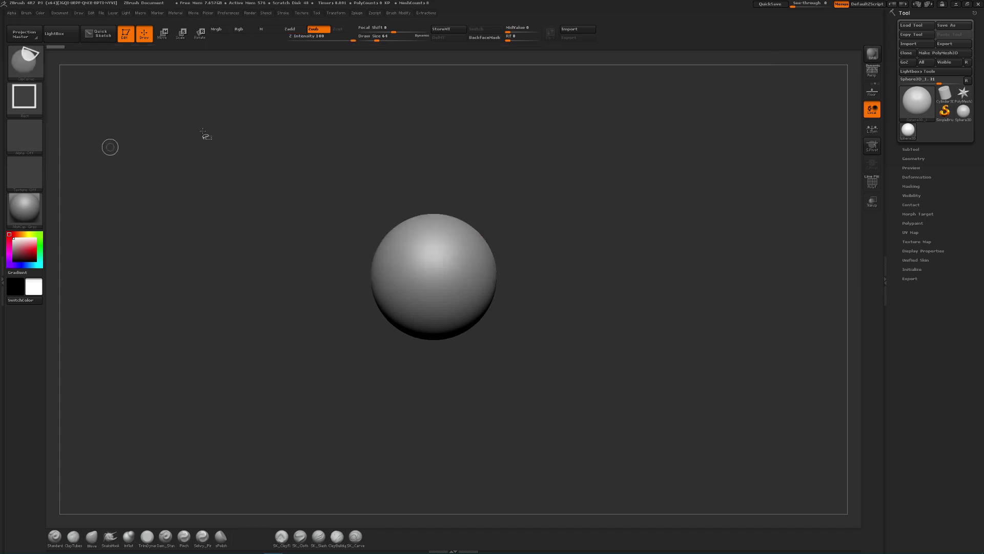
drag(466, 206, 520, 204)
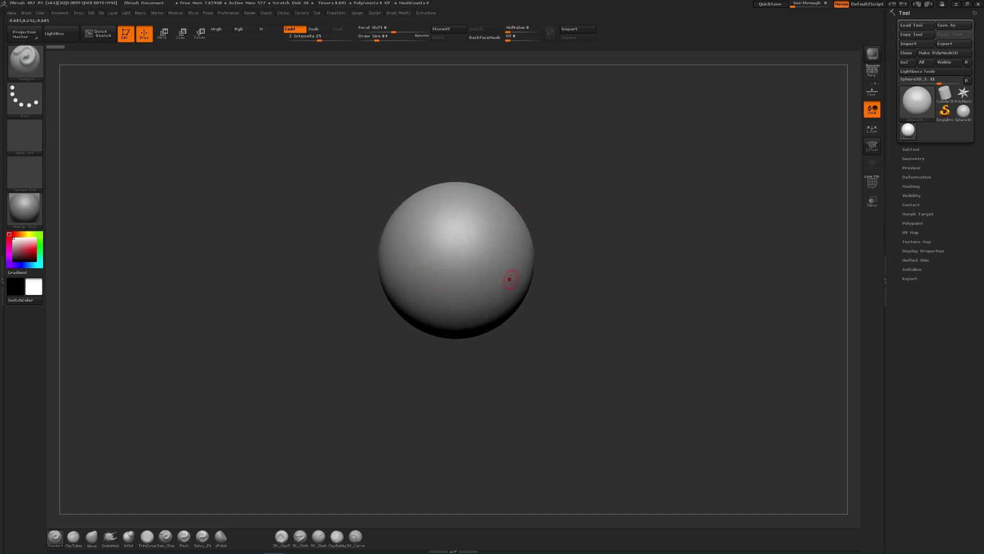
click(943, 53)
drag(551, 237, 517, 280)
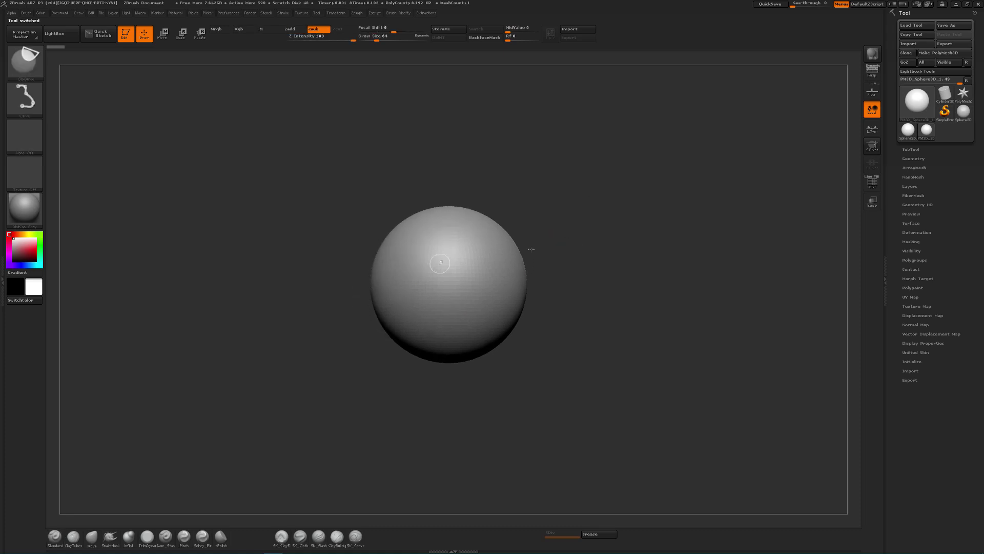
key(ctrl+shift)
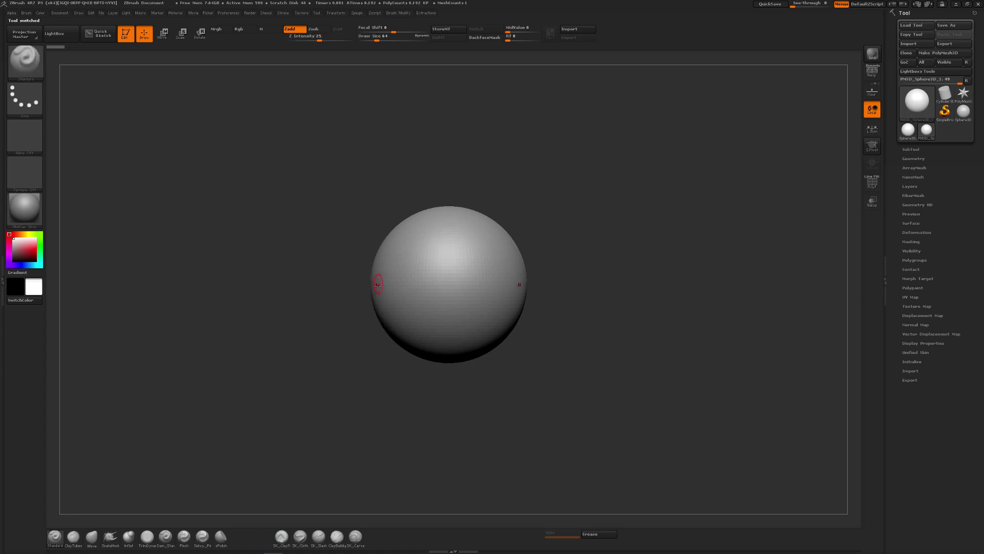
key(ctrl)
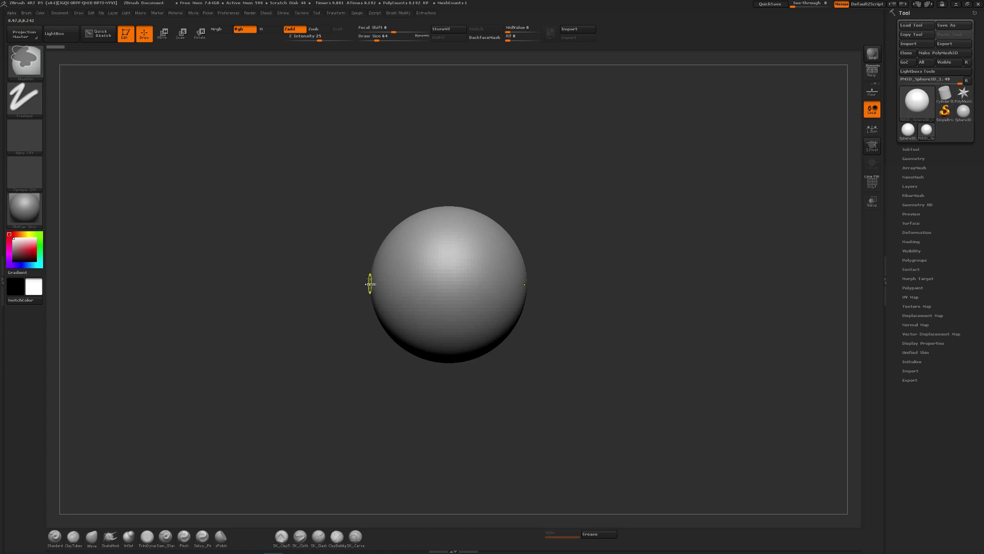
- Switch to the SelectRect brush and isolate the sphere's outer side portions, hiding the middle
key(ctrl+shift)
ctrl+shift+click(36, 62)
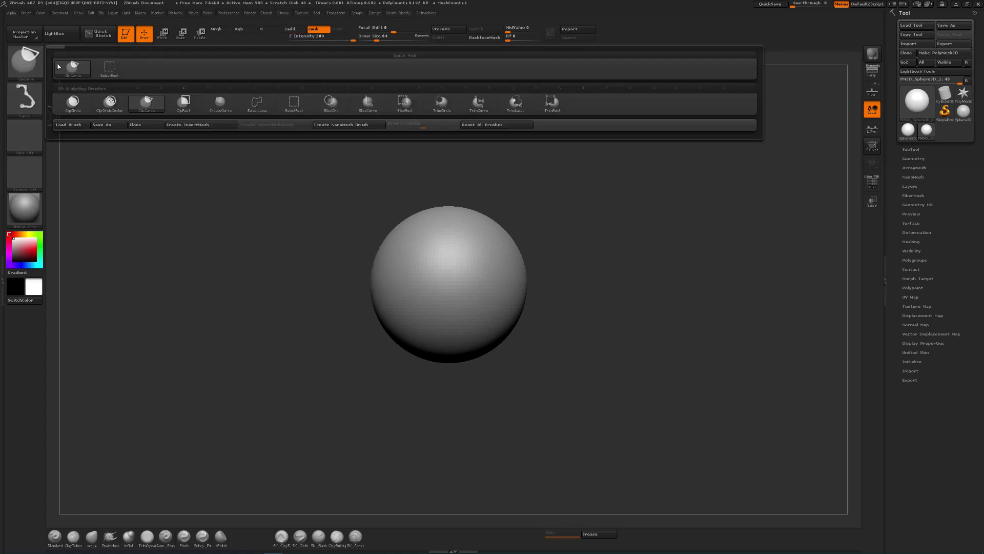
ctrl+shift+click(101, 70)
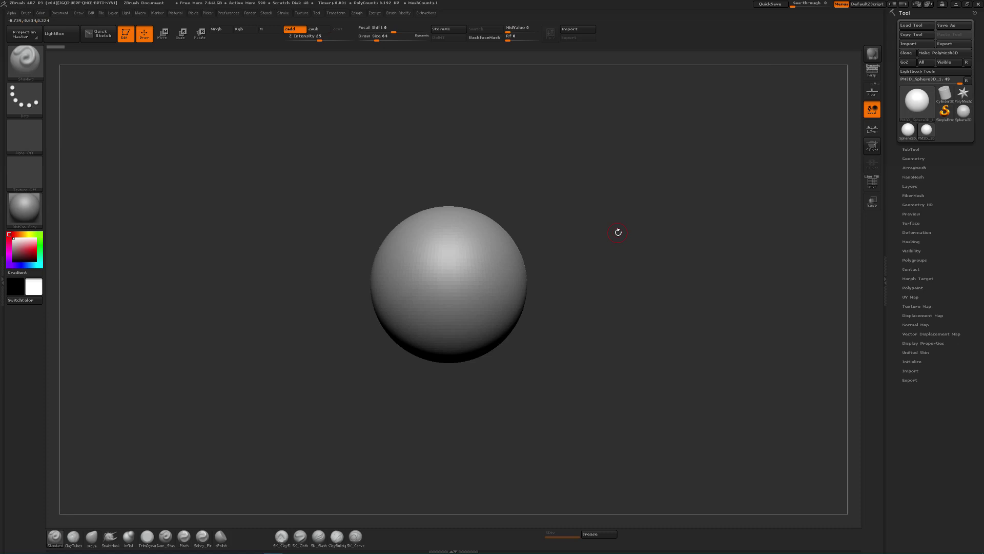
key(ctrl)
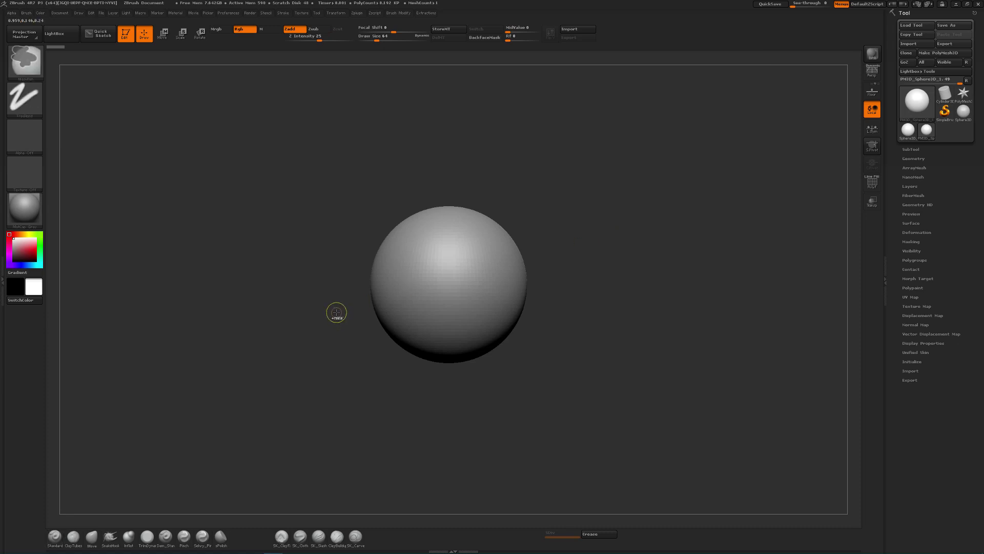
key(ctrl+shift)
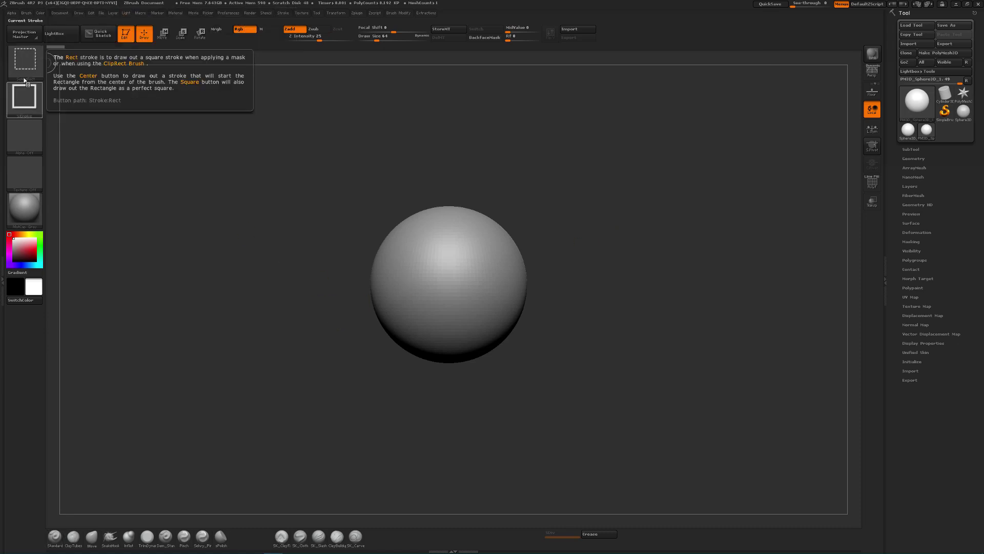
mouse_move(26, 61)
ctrl+shift+drag(332, 144, 420, 389)
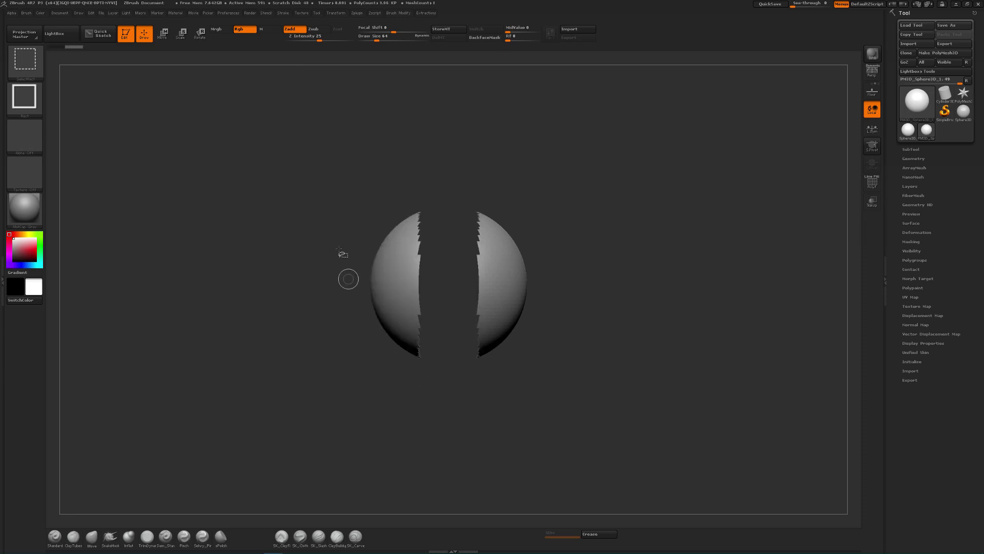
- Restore the whole sphere and isolate its upper part, hiding the bottom
ctrl+shift+drag(290, 164, 454, 241)
ctrl+shift+click(368, 182)
ctrl+shift+drag(365, 168, 579, 318)
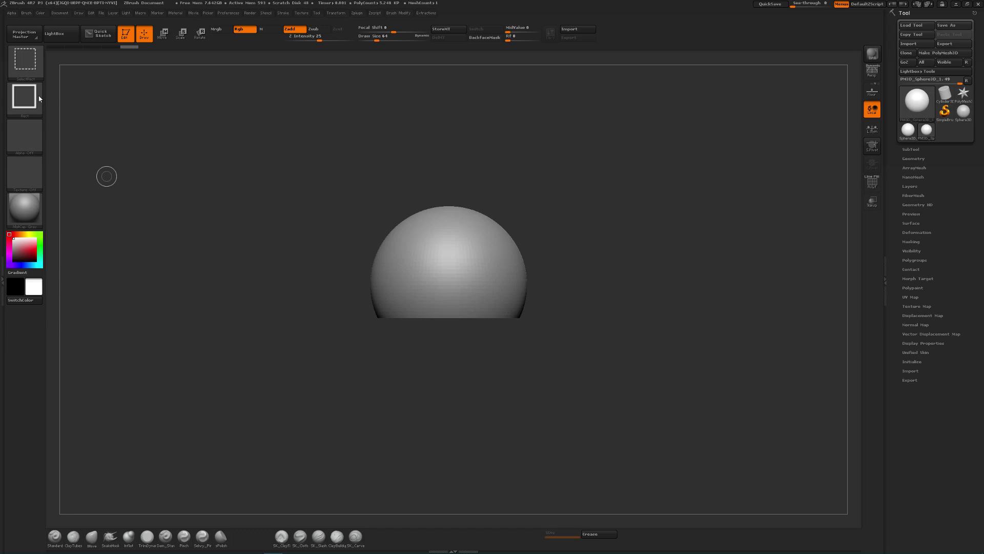
- Isolate the outer side portions of the dome with SelectRect, and restore the full sphere's visibility
click(29, 66)
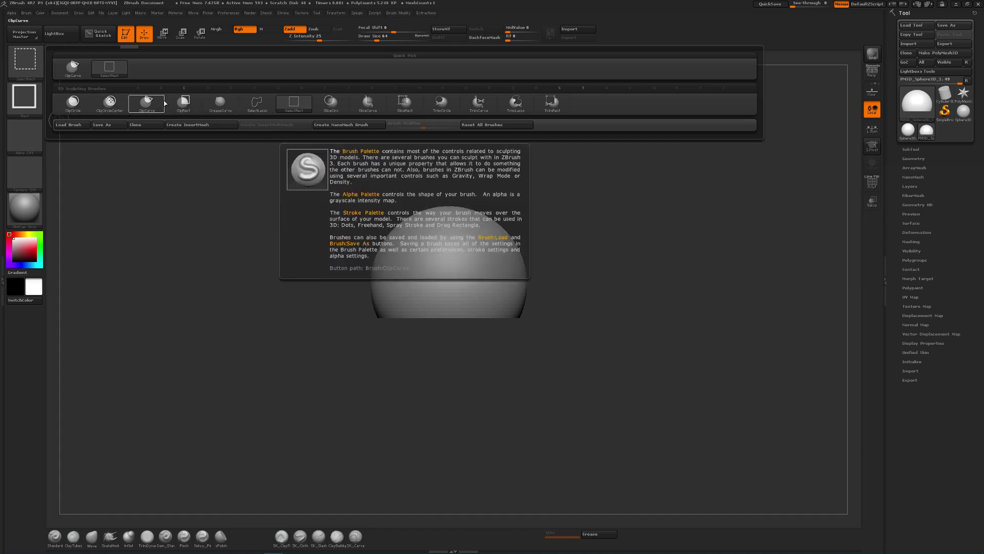
click(301, 104)
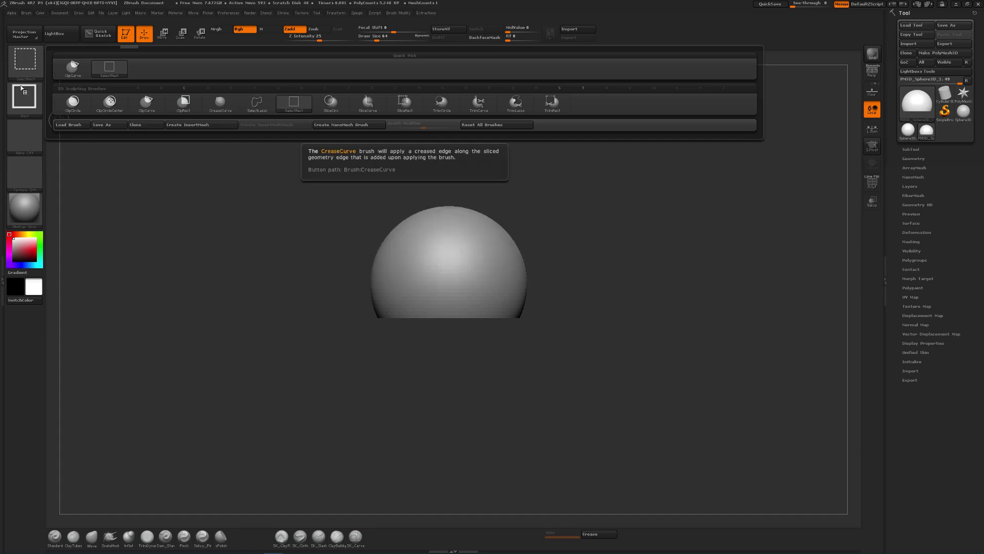
ctrl+shift+drag(298, 164, 412, 327)
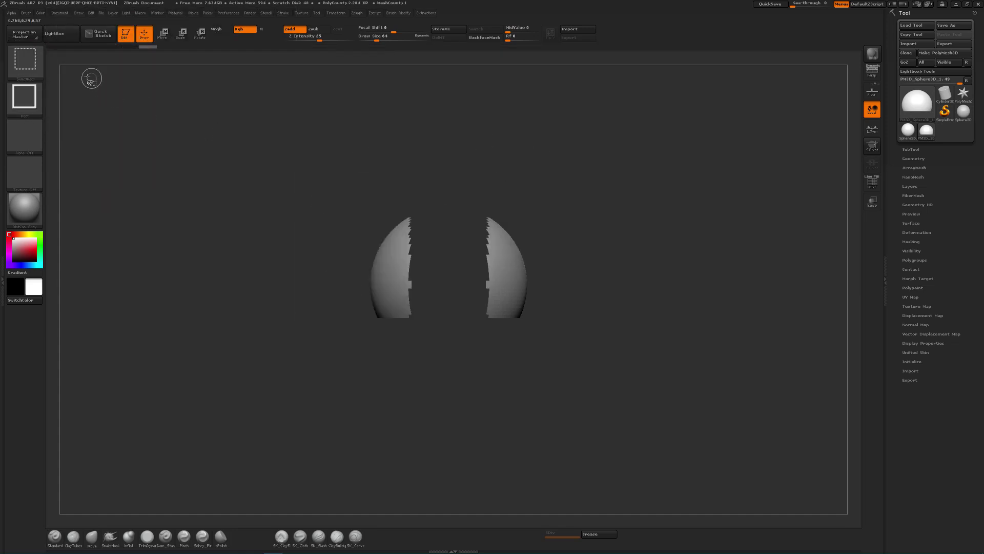
ctrl+shift+click(25, 63)
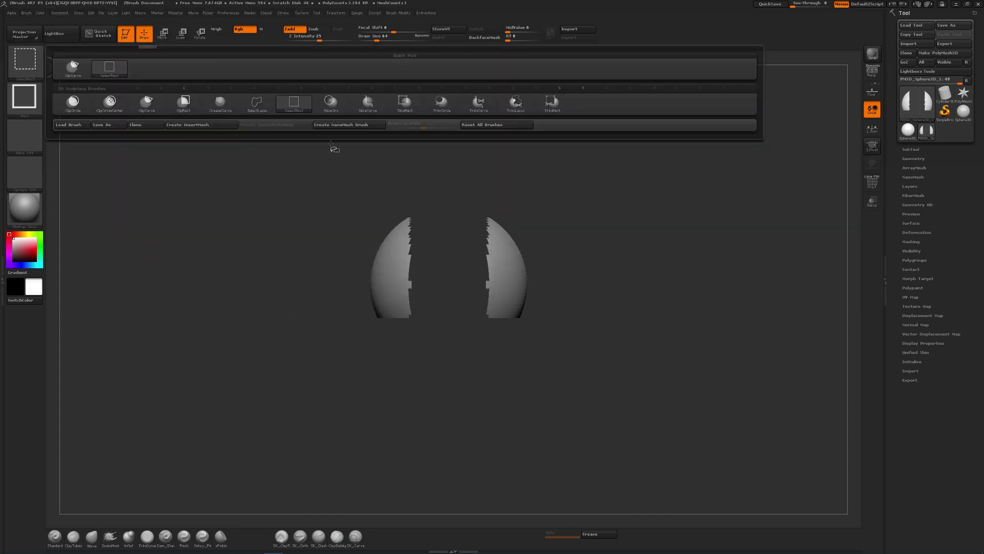
click(25, 60)
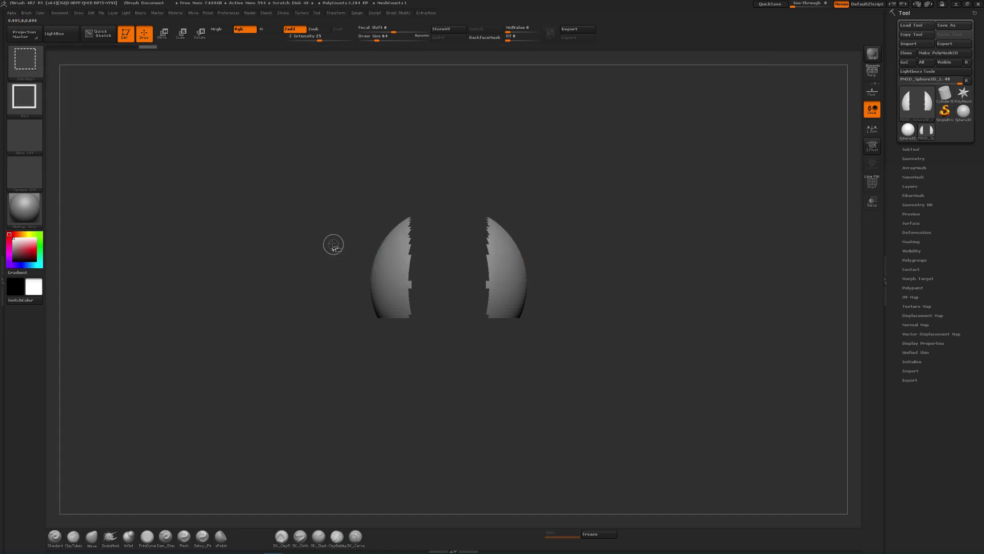
ctrl+shift+click(278, 276)
- Choose the ClipCurve brush and clip both sides of the sphere with a straight slanted line, narrowing it towards the top
click(24, 60)
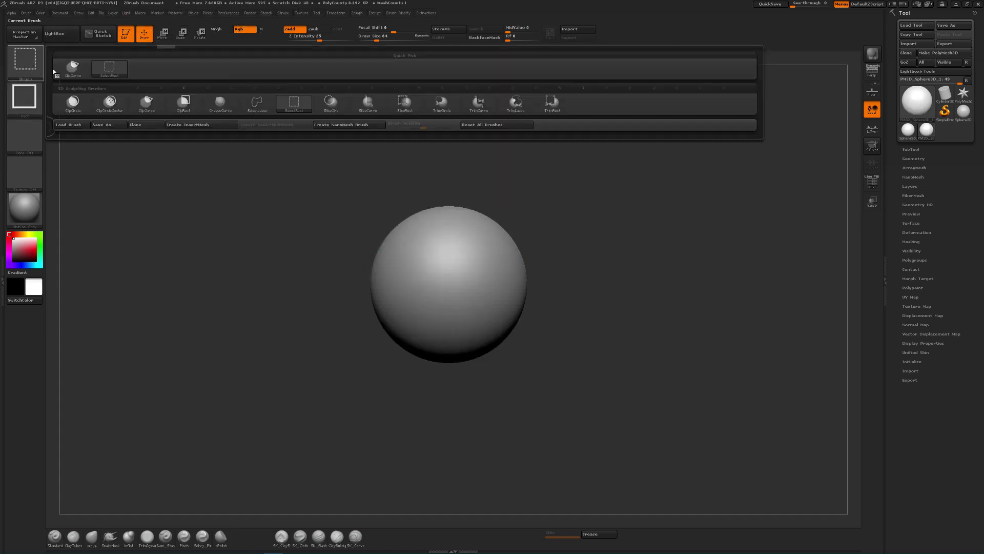
click(146, 108)
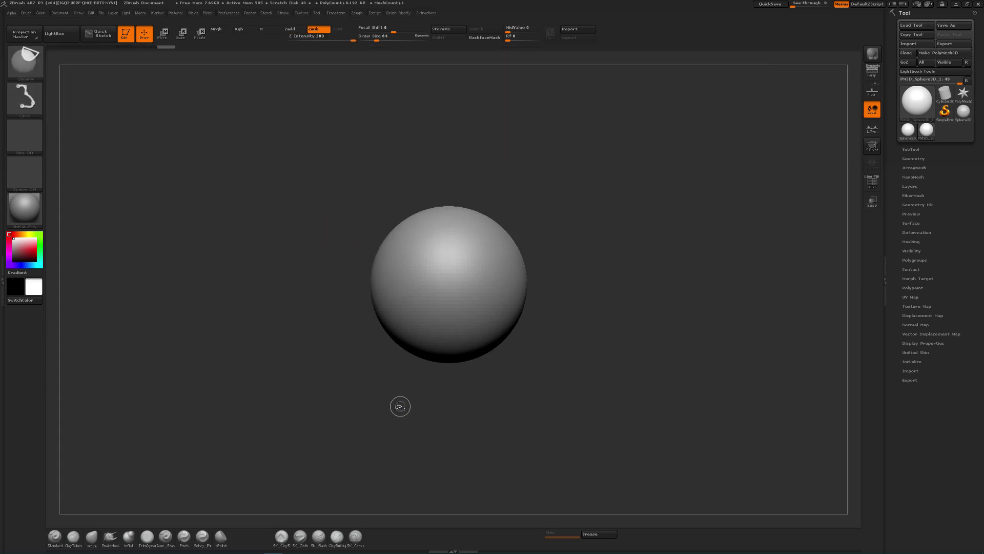
mouse_move(395, 382)
ctrl+shift+mouse_down()
mouse_move(396, 223)
mouse_move(355, 224)
mouse_move(369, 330)
mouse_move(430, 330)
mouse_move(507, 237)
mouse_move(504, 203)
mouse_move(440, 227)
mouse_move(413, 173)
mouse_move(409, 188)
ctrl+shift+mouse_up()
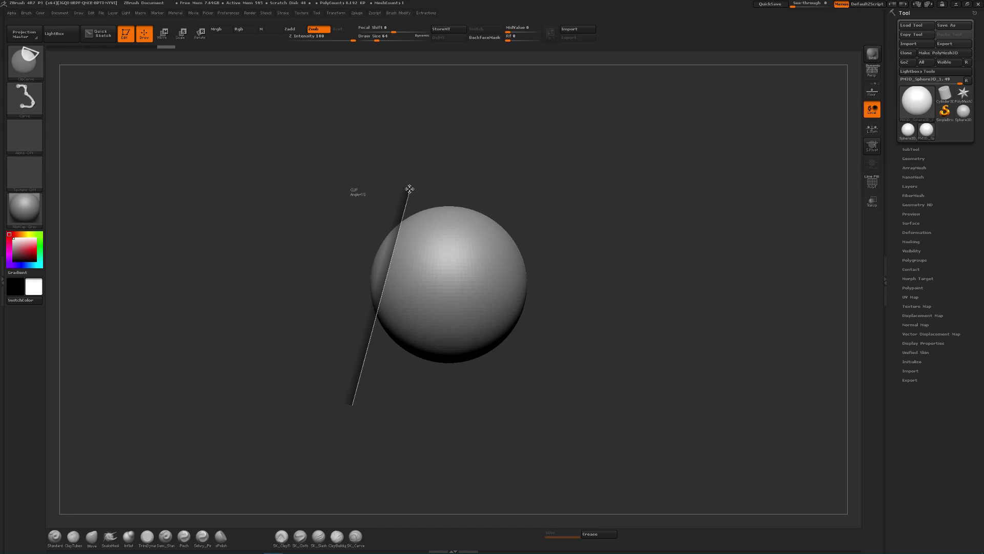
ctrl+shift+drag(410, 188, 409, 188)
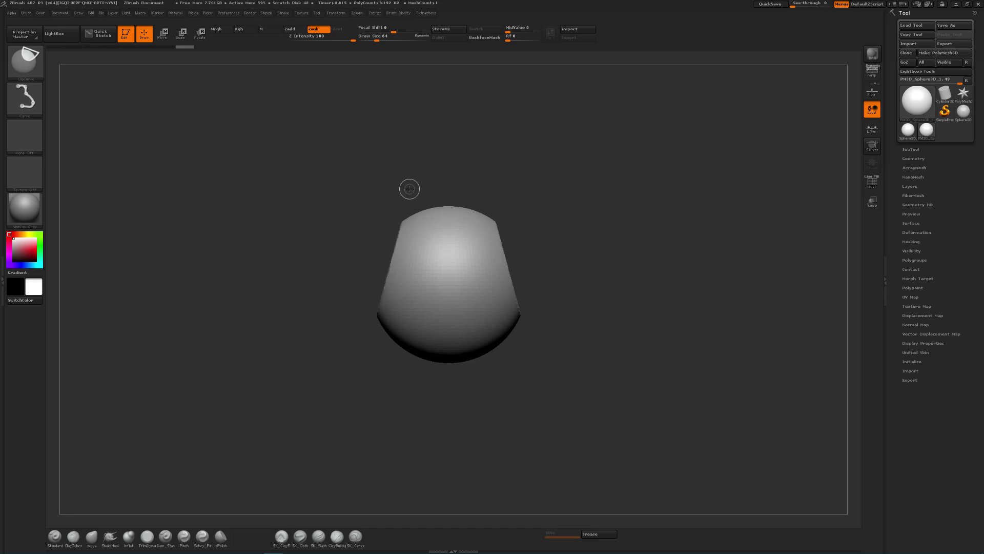
- Clip the lower sides of the shape with diagonal lines so they taper towards the base
drag(597, 220, 623, 218)
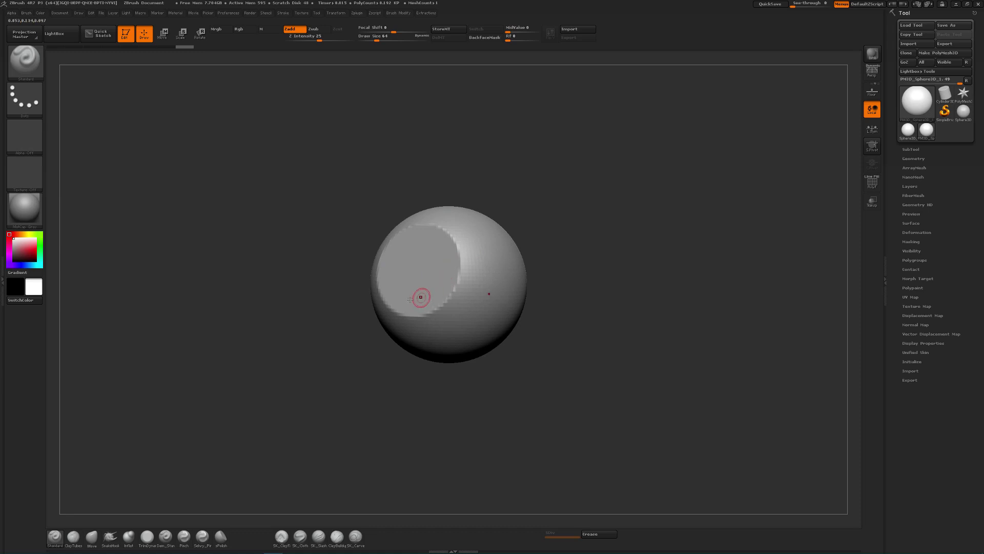
shift+drag(562, 187, 523, 259)
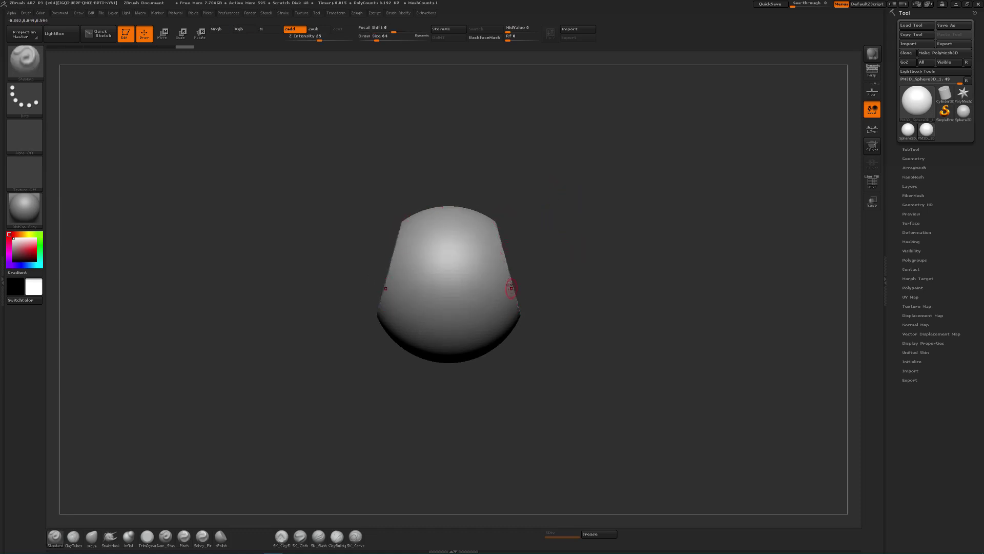
alt+drag(545, 228, 460, 263)
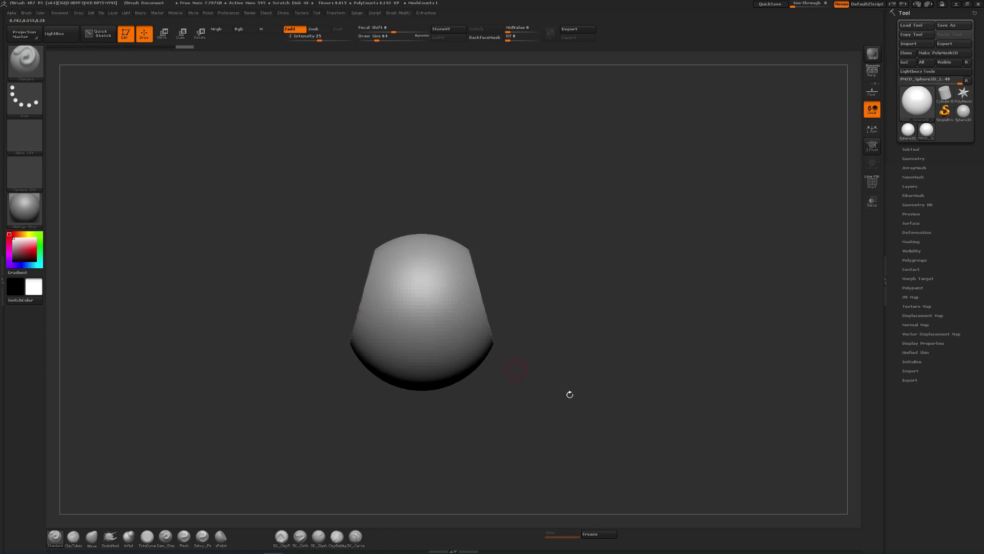
alt+drag(567, 438, 571, 396)
ctrl+shift+drag(415, 370, 341, 281)
ctrl+shift+drag(406, 358, 345, 249)
mouse_move(367, 379)
mouse_down()
mouse_move(410, 378)
mouse_move(366, 369)
mouse_up()
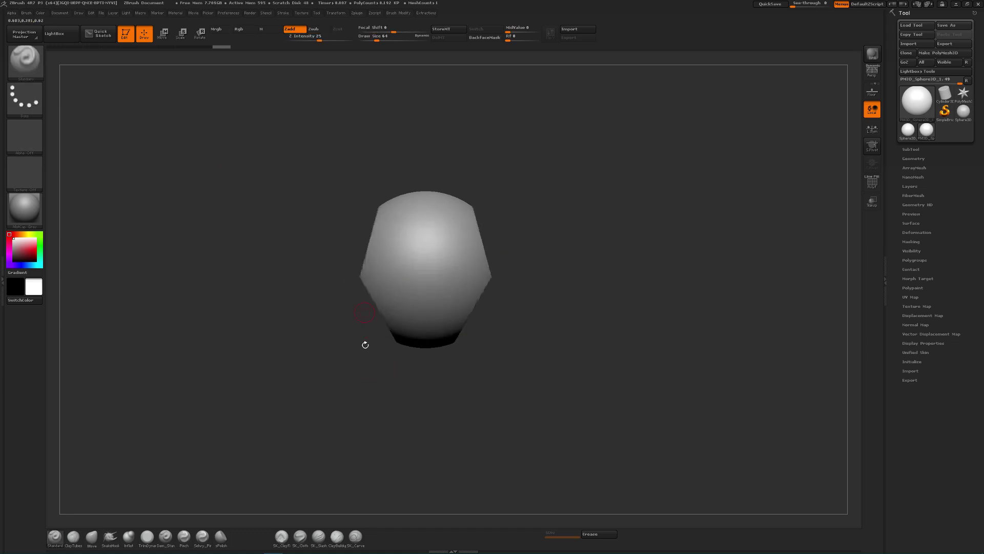
- Try clipping the sides into an hourglass profile with a bent ClipCurve line, and undo the cut
key(ctrl+shift)
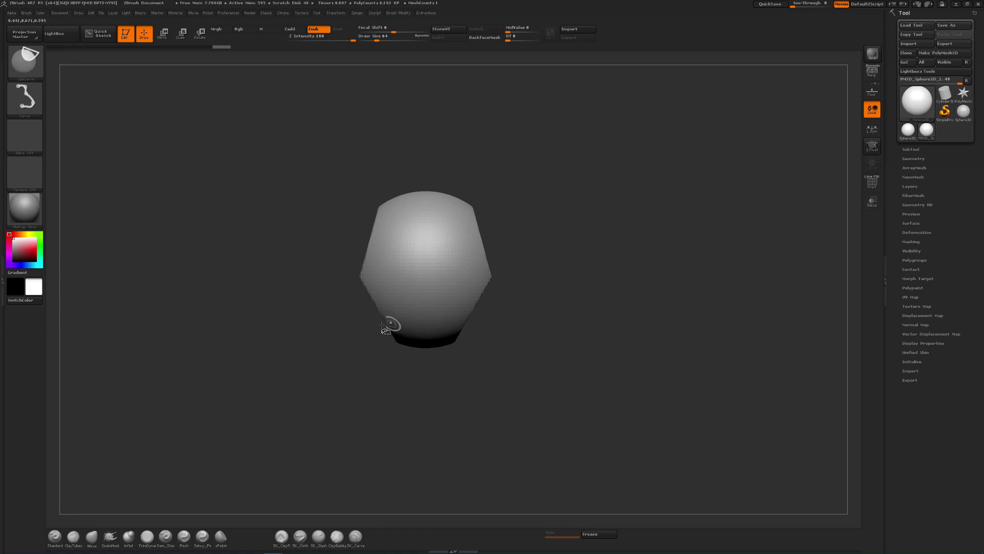
ctrl+shift+drag(411, 357, 378, 278)
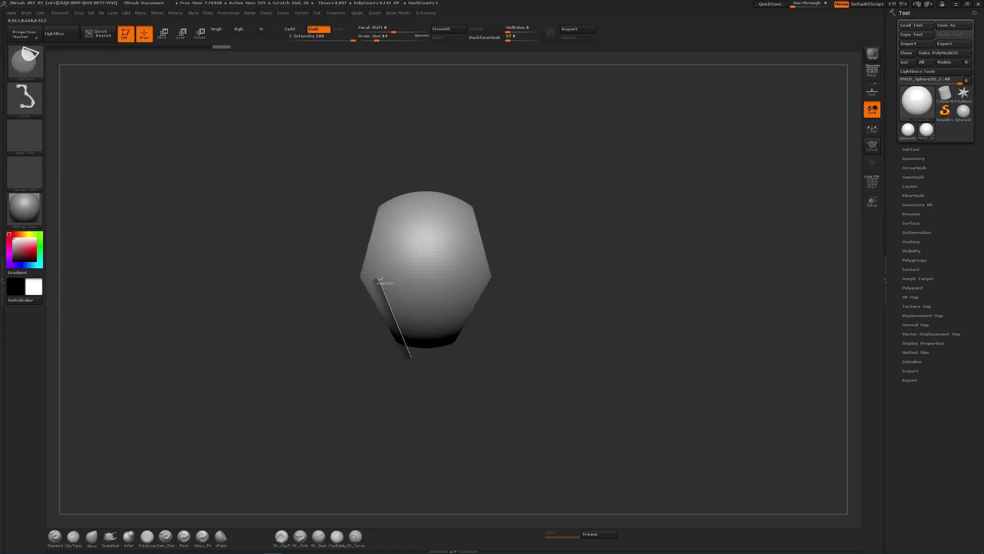
mouse_move(378, 278)
ctrl+shift+mouse_down()
mouse_move(390, 237)
mouse_move(422, 219)
mouse_move(444, 259)
mouse_move(451, 240)
mouse_move(438, 233)
mouse_move(425, 160)
mouse_move(382, 163)
mouse_move(386, 179)
mouse_move(383, 153)
mouse_move(410, 150)
mouse_move(406, 173)
ctrl+shift+mouse_up()
mouse_move(515, 290)
mouse_down()
mouse_move(553, 294)
mouse_move(524, 292)
mouse_up()
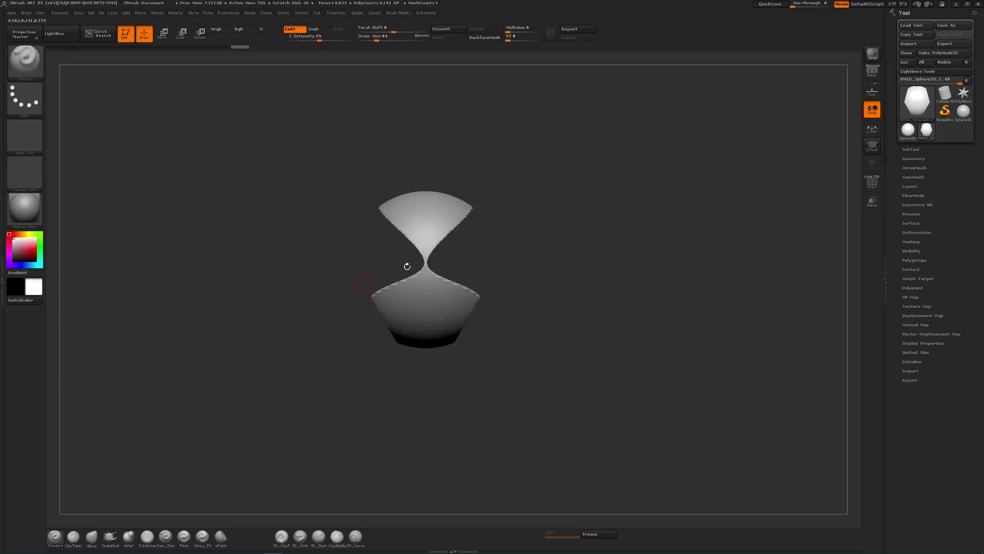
key(ctrl+z)
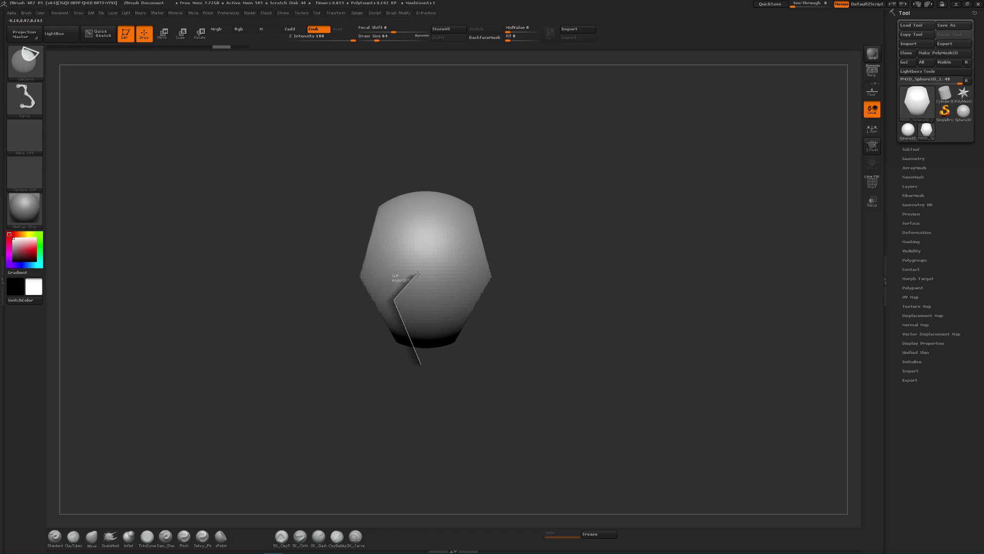
- Try clipping a vase-like silhouette with a ClipCurve line combining sharp corners and a curved section, and undo the cut
ctrl+shift+drag(418, 275, 414, 268)
ctrl+shift+drag(390, 248, 391, 225)
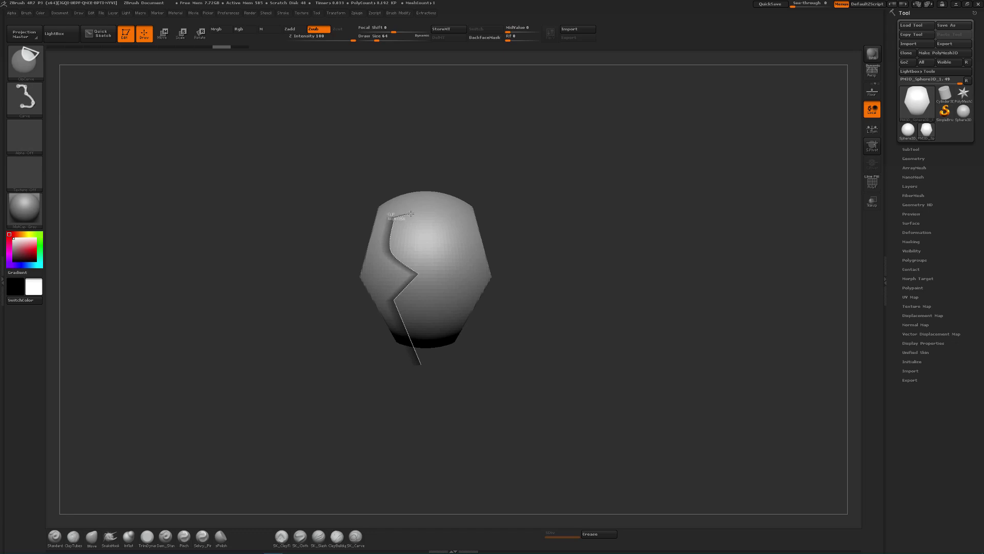
mouse_move(412, 209)
ctrl+shift+mouse_down()
mouse_move(399, 160)
mouse_move(403, 171)
ctrl+shift+mouse_up()
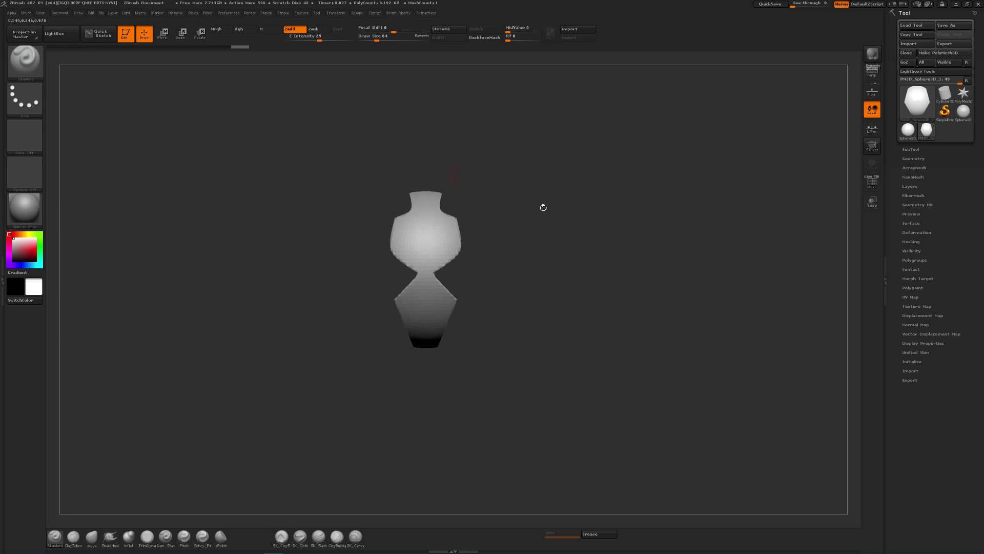
key(ctrl+z)
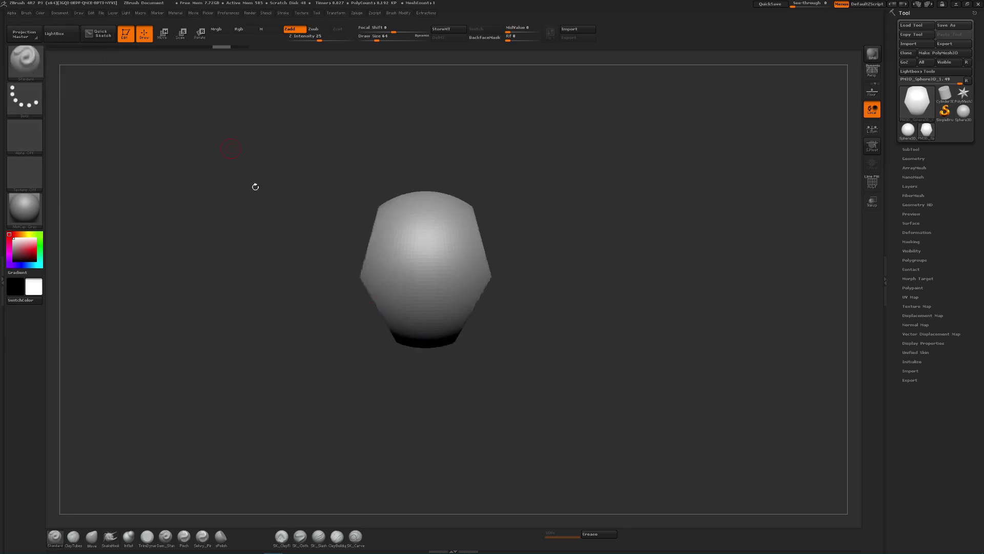
- Clip the upper edges of the shape so they slope outward and down from the top
key(ctrl)
mouse_move(339, 331)
ctrl+shift+mouse_down()
mouse_move(414, 322)
mouse_move(410, 300)
mouse_move(435, 280)
mouse_move(393, 259)
mouse_move(433, 308)
mouse_move(405, 264)
mouse_move(456, 253)
mouse_move(425, 313)
mouse_move(425, 281)
mouse_move(386, 251)
mouse_move(429, 295)
mouse_move(348, 330)
mouse_move(402, 310)
mouse_move(389, 264)
ctrl+shift+mouse_up()
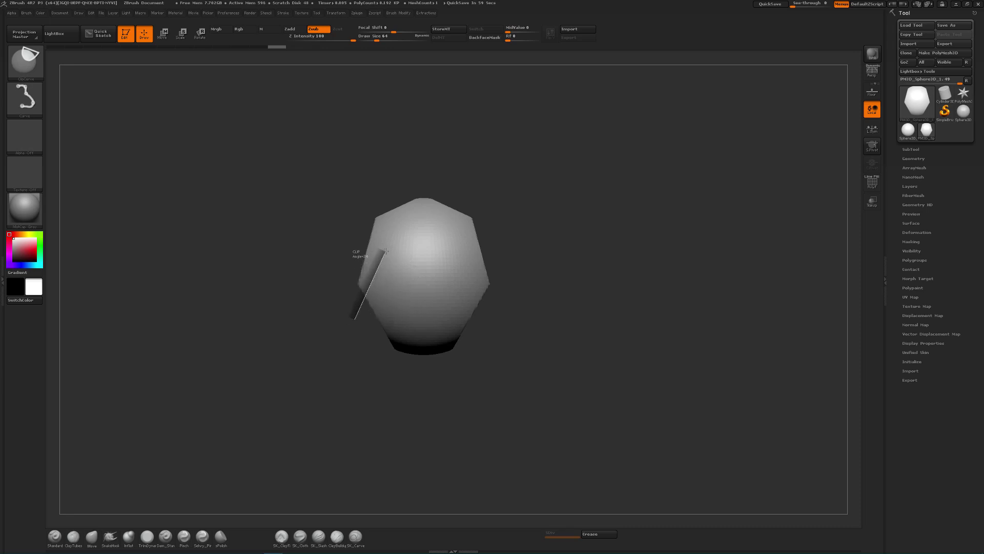
key(ctrl+shift)
- Try clipping an angular notch into both sides with a two-segment ClipCurve line, and undo the cut
ctrl+shift+drag(369, 255, 403, 269)
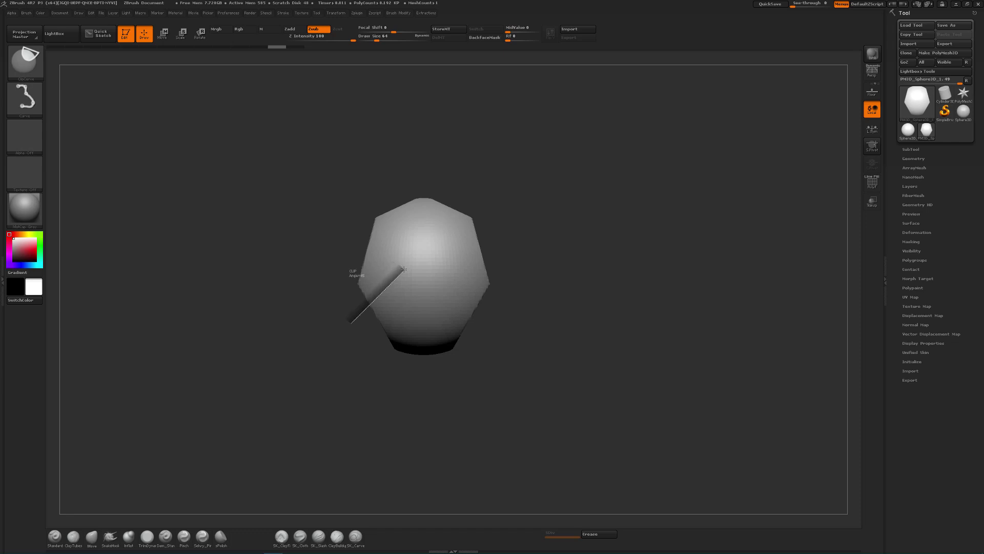
mouse_move(399, 259)
ctrl+shift+mouse_down()
mouse_move(378, 234)
mouse_move(388, 199)
ctrl+shift+mouse_up()
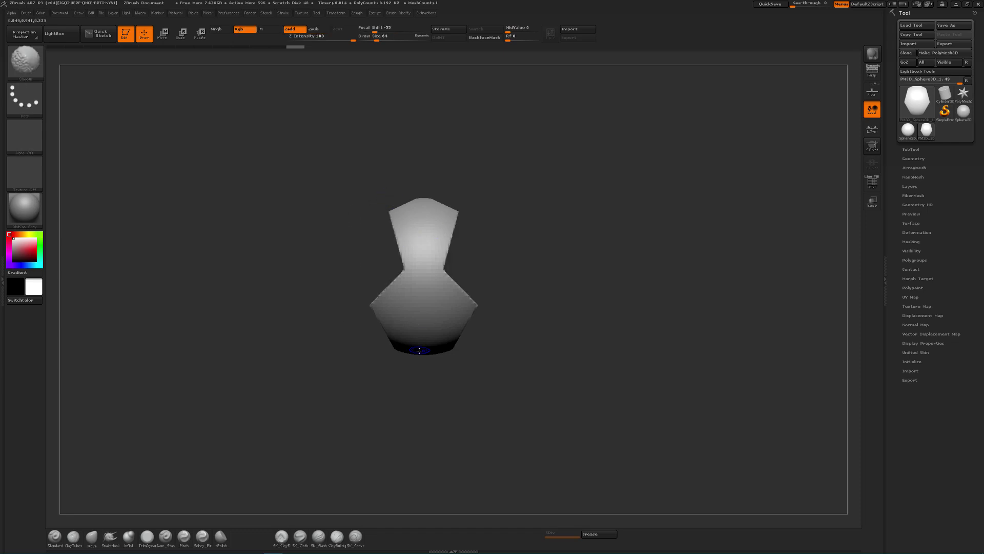
drag(598, 283, 529, 272)
alt+drag(516, 222, 527, 251)
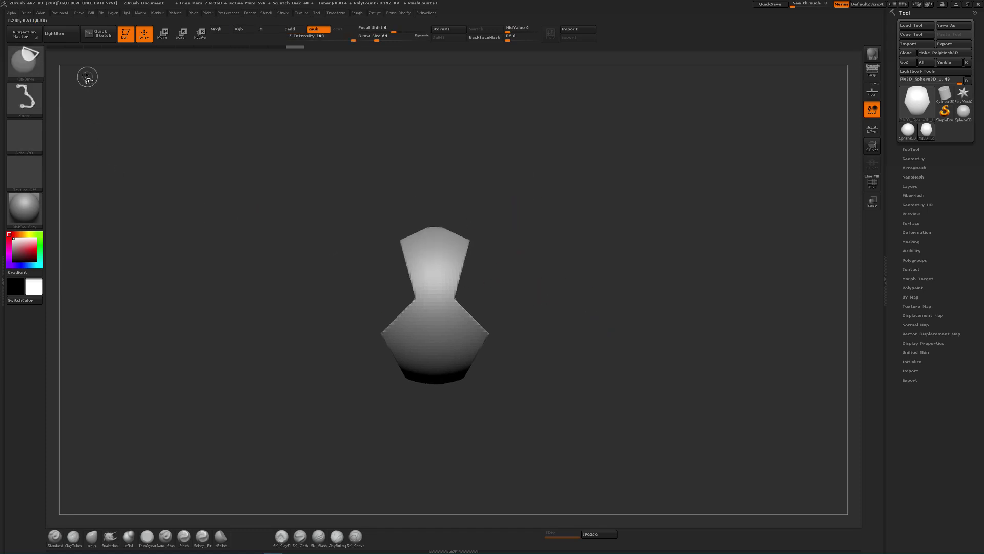
alt+drag(588, 324, 573, 308)
key(ctrl+z)
key(ctrl+z)
key(ctrl+z)
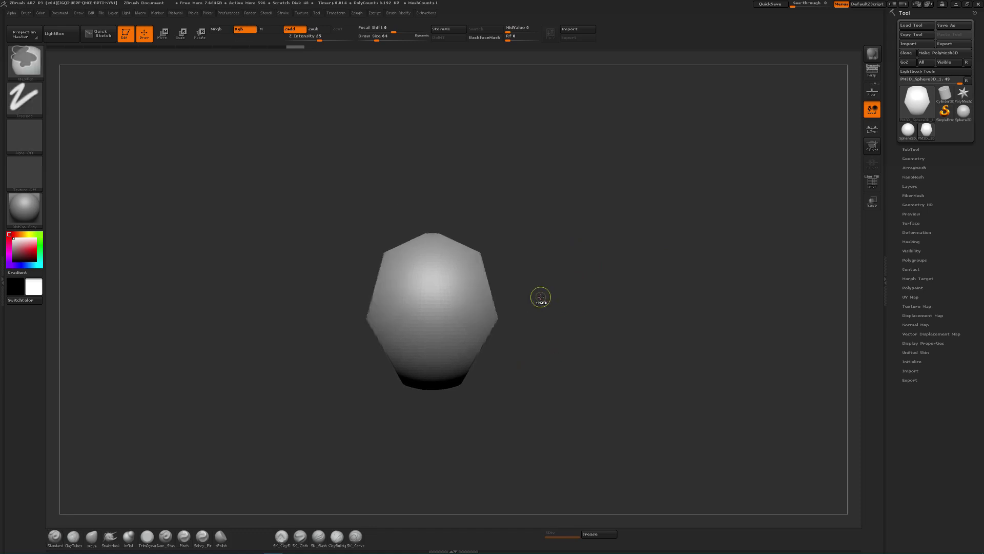
- Undo the earlier clips to bring back the full sphere
key(ctrl+z)
key(ctrl+z)
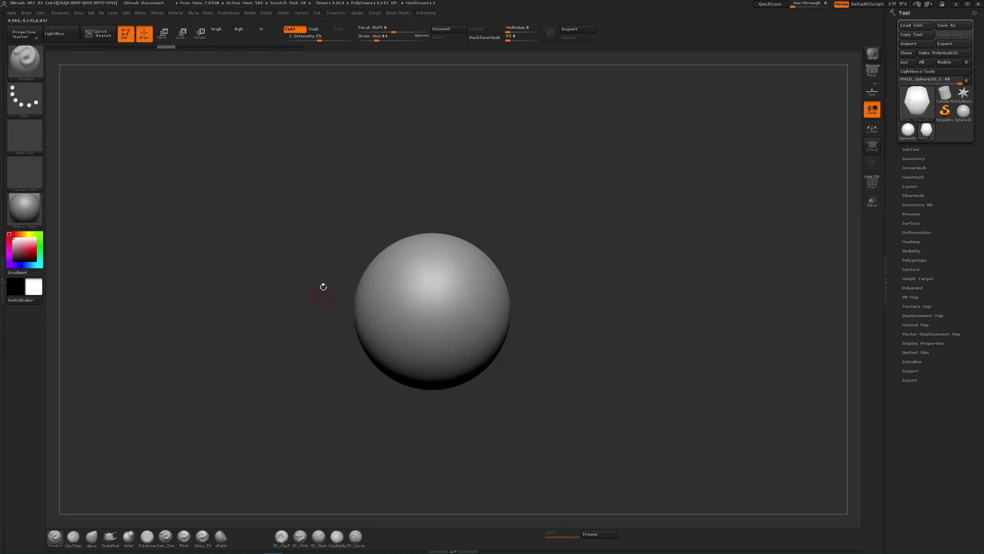
- Try clipping the sphere down to its lower portion with straight ClipCurve lines, inspect the clipped shape, and undo the cuts
key(ctrl+shift)
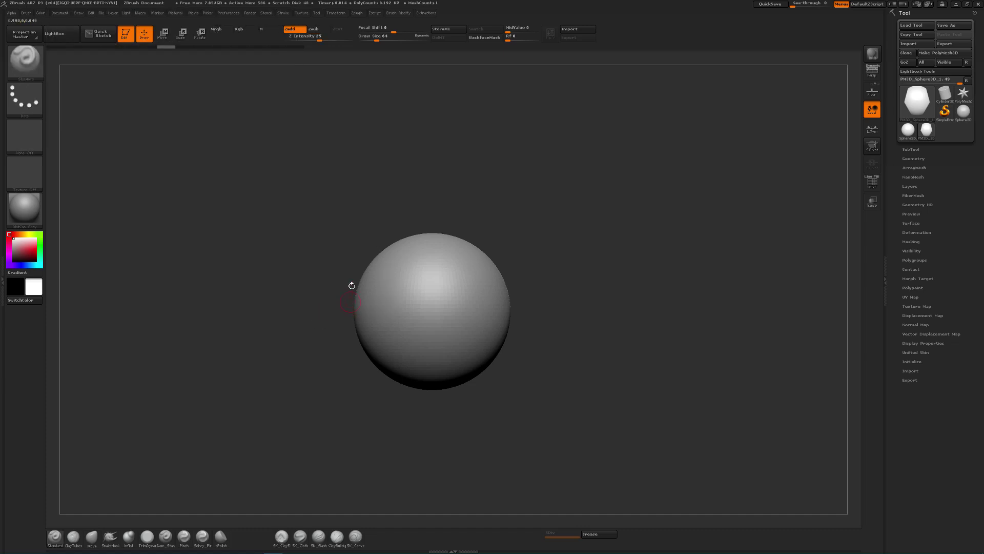
mouse_move(326, 299)
ctrl+shift+mouse_down()
mouse_move(621, 289)
mouse_move(599, 292)
mouse_move(597, 315)
mouse_move(598, 262)
mouse_move(591, 332)
mouse_move(299, 330)
mouse_move(450, 353)
mouse_move(546, 352)
ctrl+shift+mouse_up()
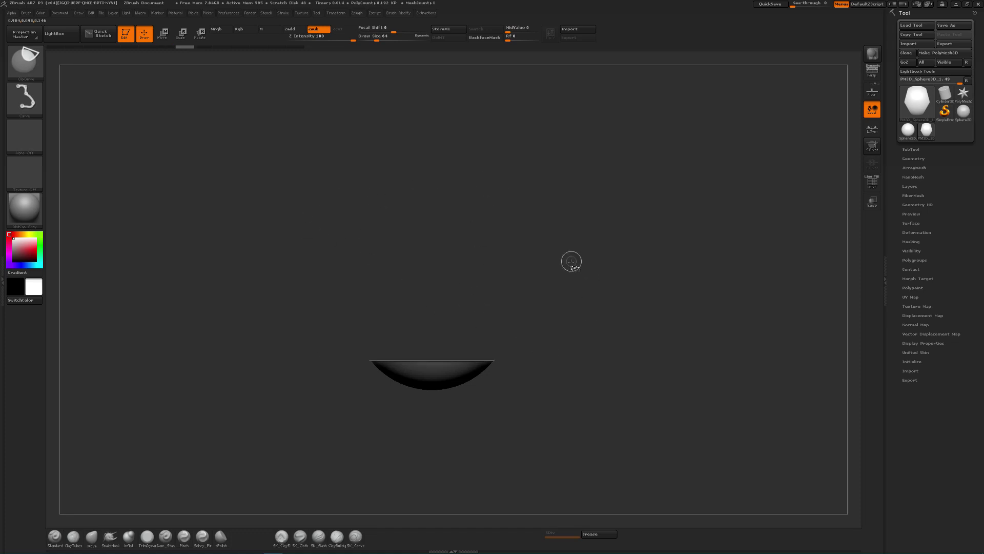
key(ctrl+z)
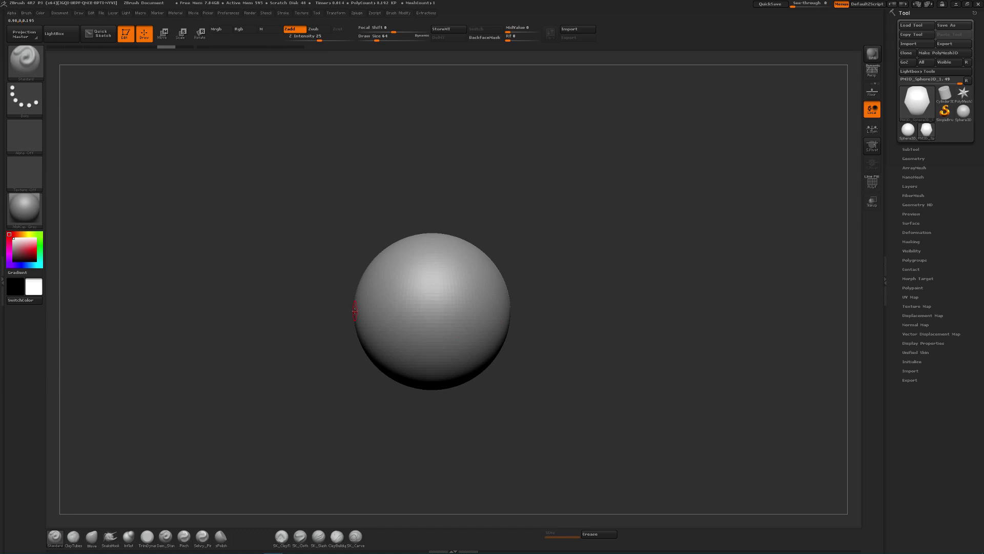
mouse_move(331, 360)
ctrl+shift+mouse_down()
mouse_move(566, 340)
mouse_move(576, 359)
mouse_move(547, 374)
mouse_move(533, 320)
ctrl+shift+mouse_up()
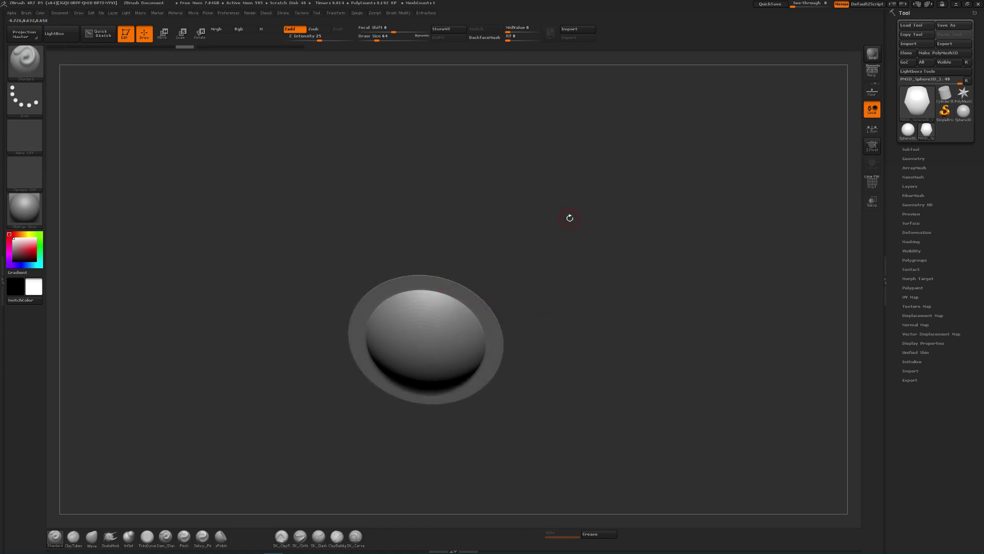
shift+drag(570, 218, 452, 334)
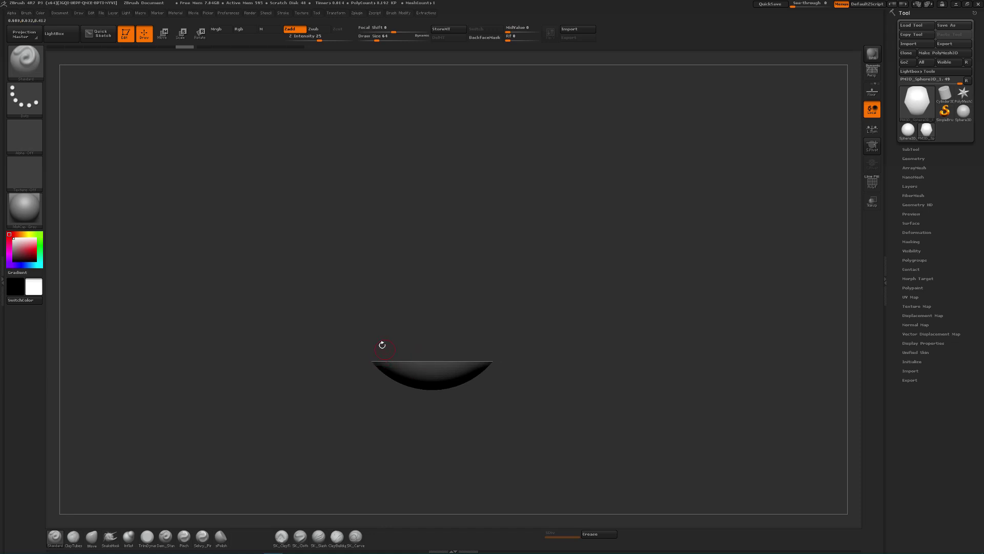
ctrl+shift+click(416, 318)
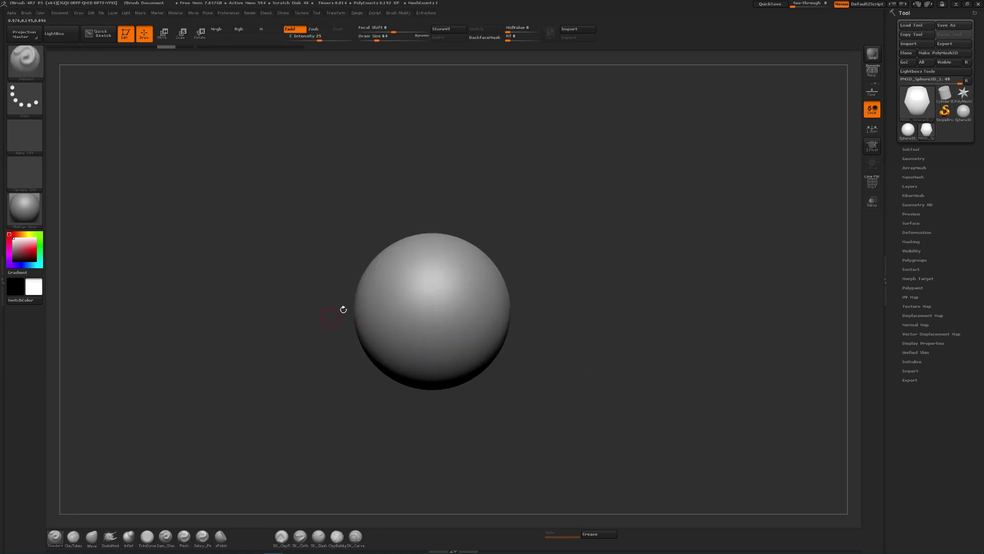
- Clip off the upper part of the sphere with a nearly horizontal ClipCurve line and open the Geometry settings
mouse_move(327, 353)
ctrl+shift+mouse_down()
mouse_move(584, 349)
mouse_move(628, 358)
mouse_move(585, 346)
ctrl+shift+mouse_up()
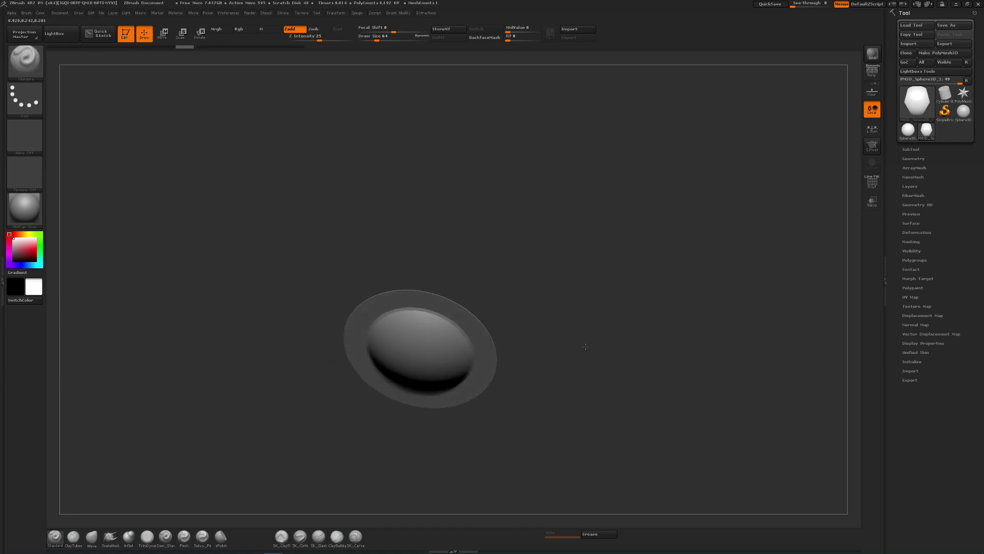
click(917, 158)
drag(611, 384, 623, 359)
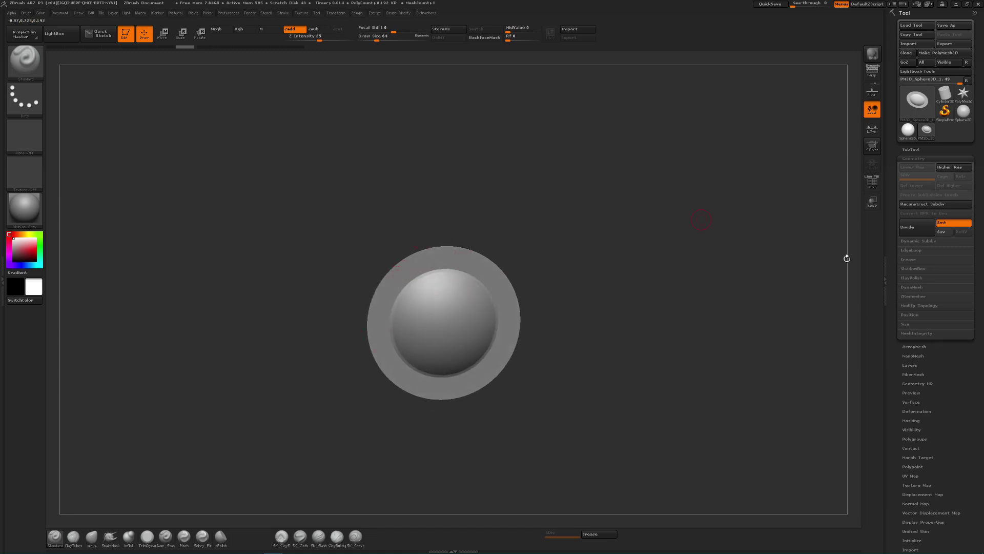
- Try remeshing the clipped shape with DynaMesh at resolution 128, inspect its thin rim, and undo back to the full sphere
click(907, 287)
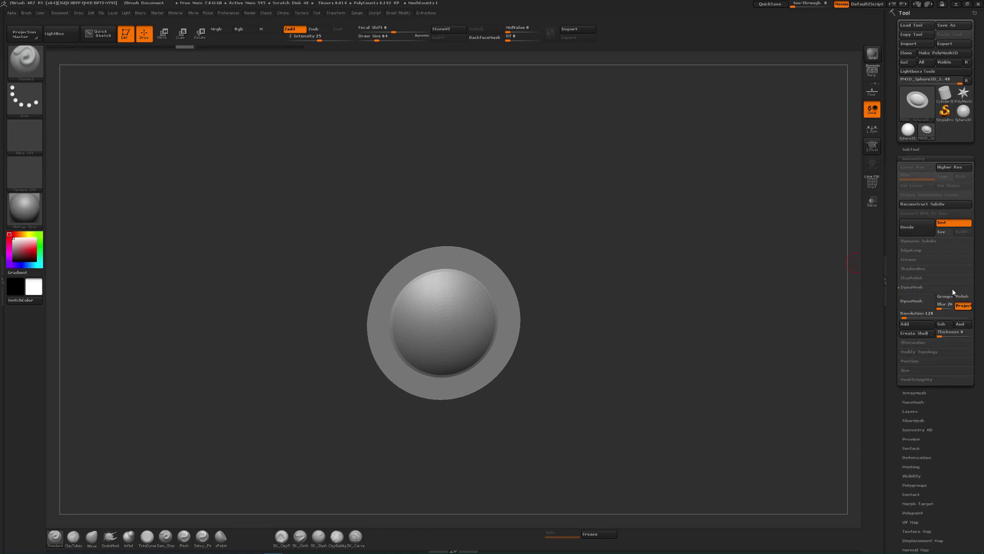
click(916, 301)
alt+drag(594, 283, 615, 367)
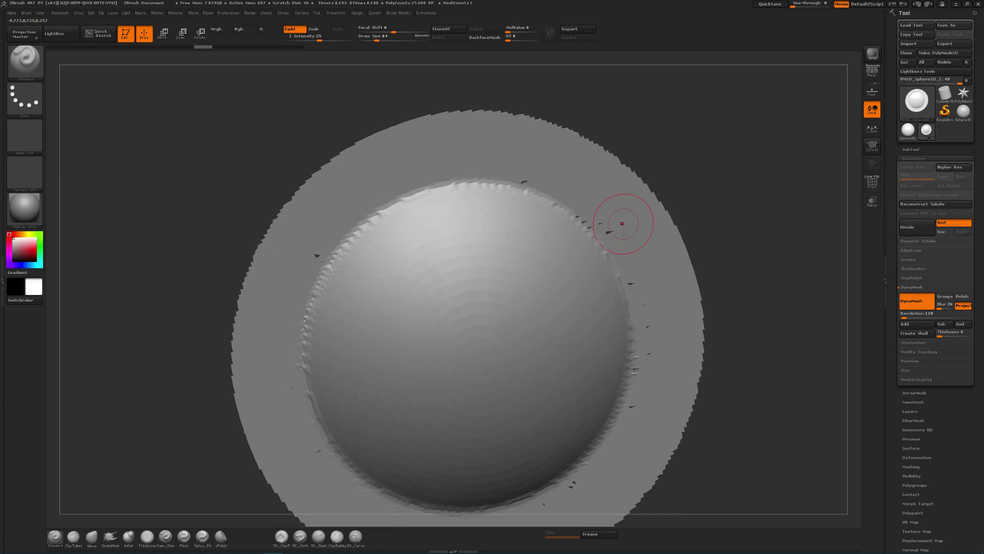
mouse_move(727, 388)
alt+mouse_down()
mouse_move(752, 361)
mouse_move(619, 222)
mouse_move(622, 299)
mouse_move(611, 303)
mouse_move(614, 284)
alt+mouse_up()
click(915, 301)
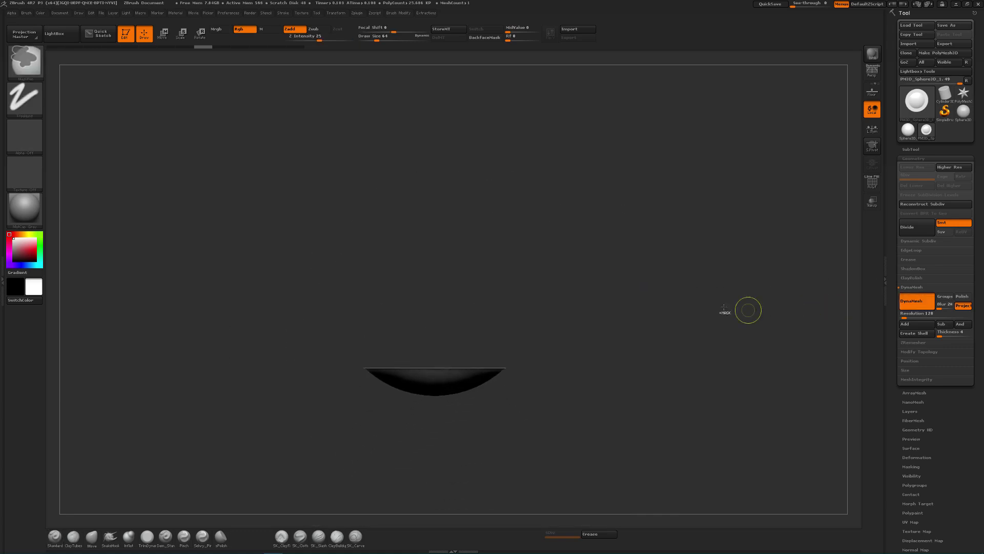
key(ctrl+z)
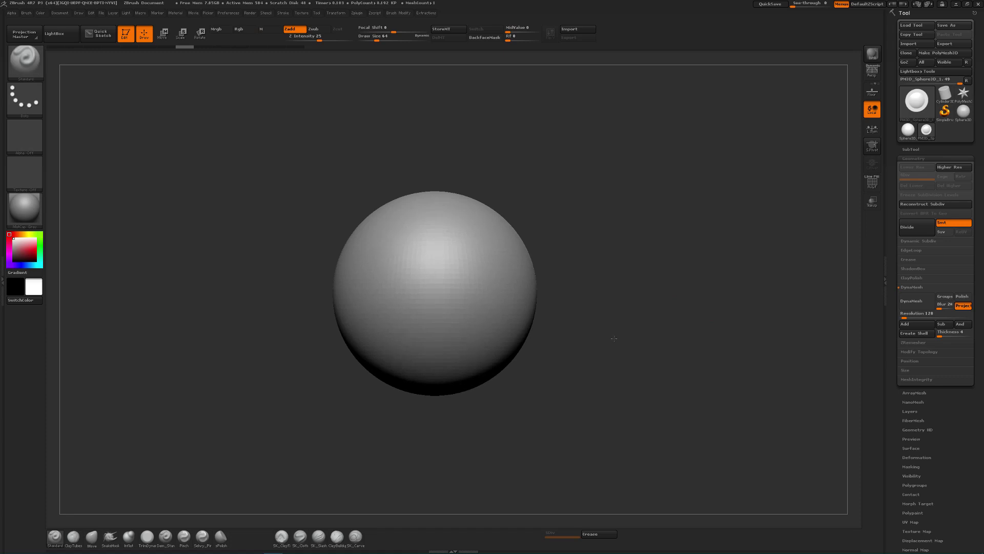
- Choose the TrimCurve brush for cutting the sphere
alt+drag(591, 310, 614, 328)
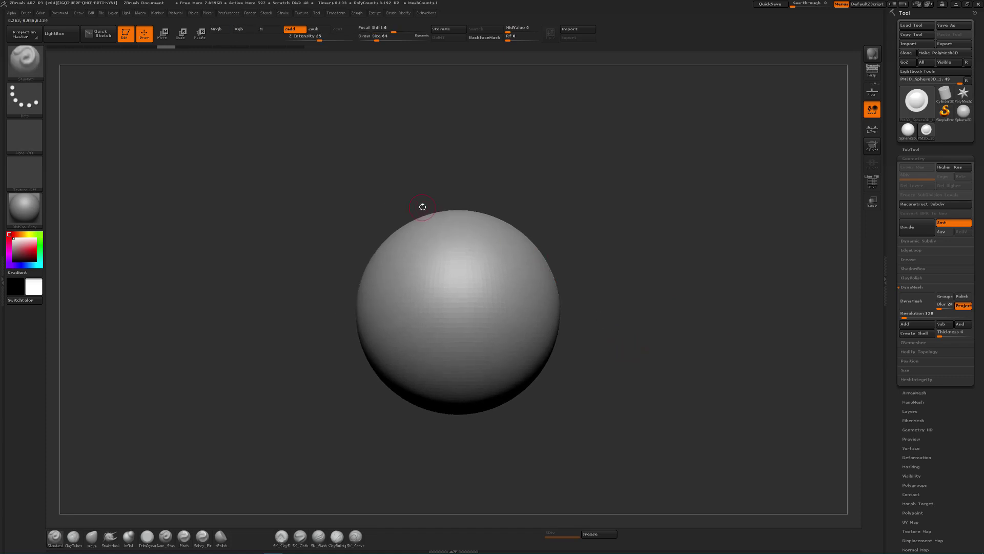
key(ctrl+shift)
ctrl+shift+click(25, 60)
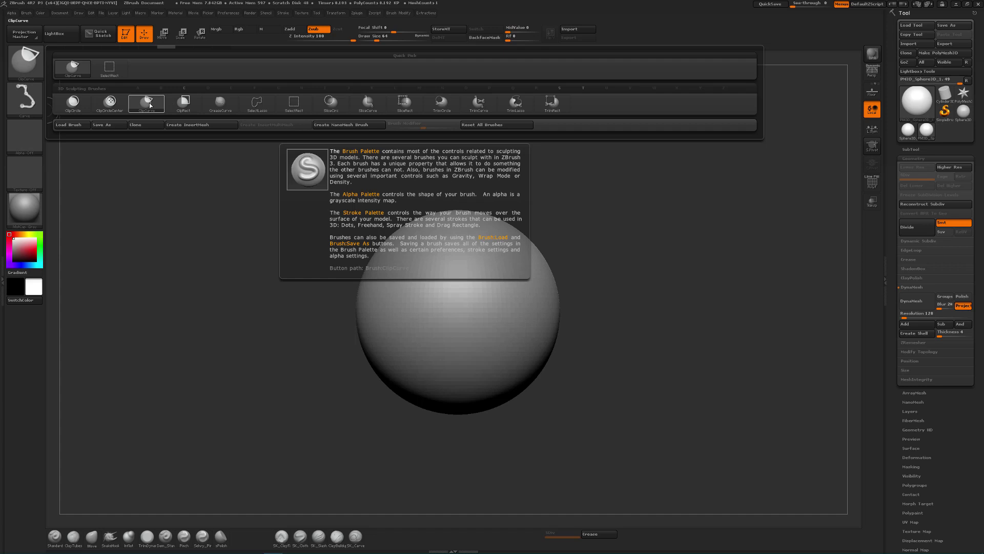
key(ctrl)
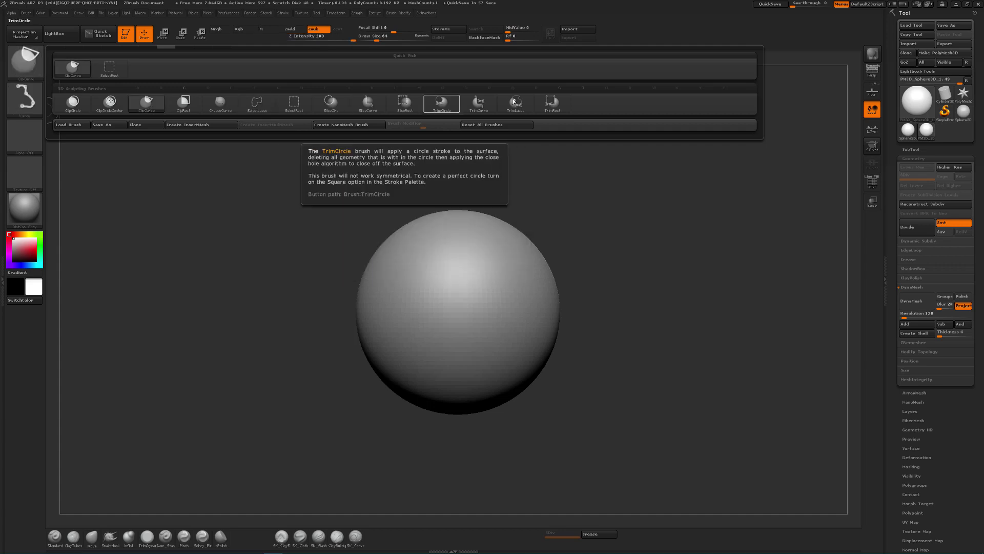
ctrl+shift+click(482, 105)
- Try trimming off the sphere's left side with a slightly slanted TrimCurve line, and undo the cut
ctrl+shift+drag(380, 425, 401, 203)
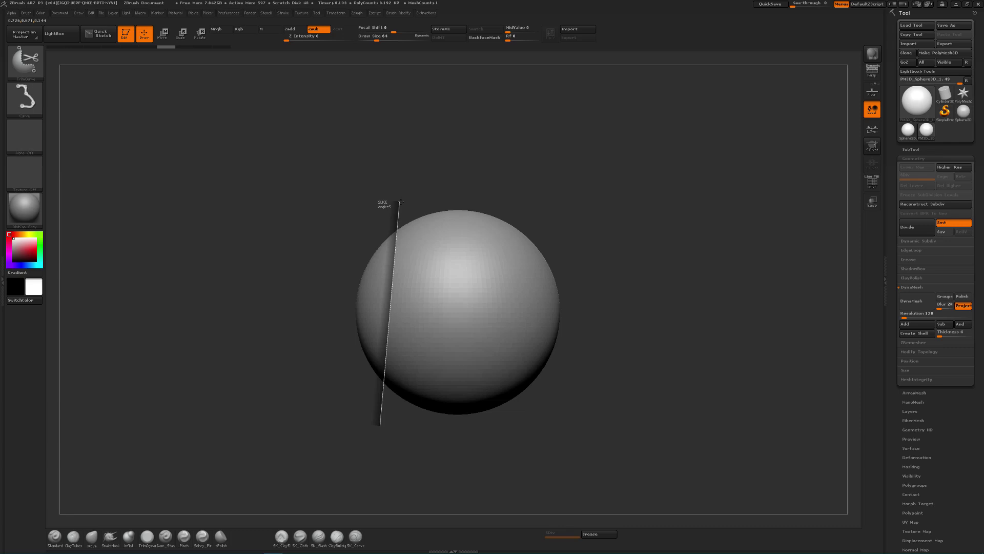
ctrl+shift+drag(401, 202, 401, 203)
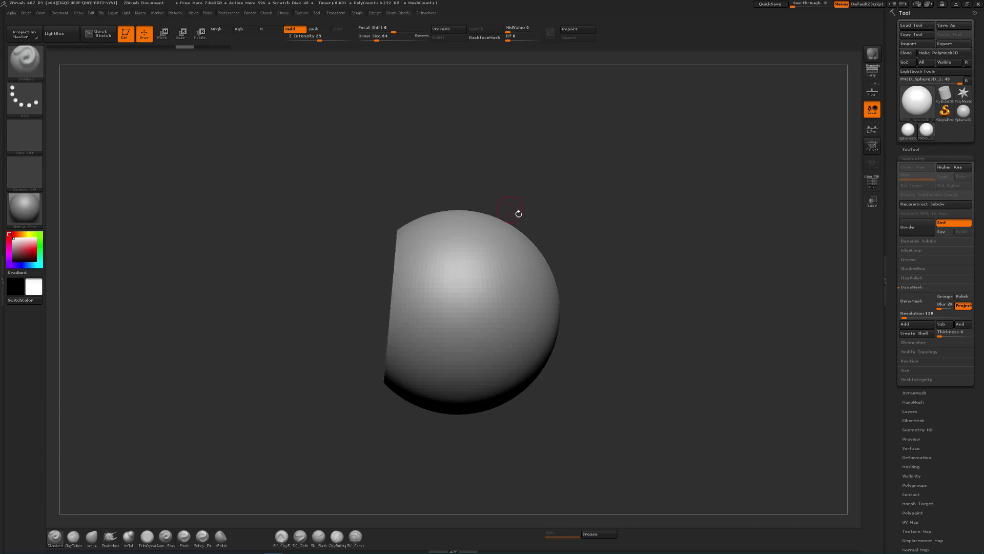
key(ctrl+z)
- Trim away the upper part of the sphere with a straight TrimCurve line and inspect the cut from several angles
mouse_move(507, 445)
ctrl+shift+mouse_down()
mouse_move(517, 189)
mouse_move(395, 197)
mouse_move(527, 323)
mouse_move(567, 393)
mouse_move(537, 337)
mouse_move(584, 367)
mouse_move(601, 367)
mouse_move(601, 337)
mouse_move(490, 272)
ctrl+shift+mouse_up()
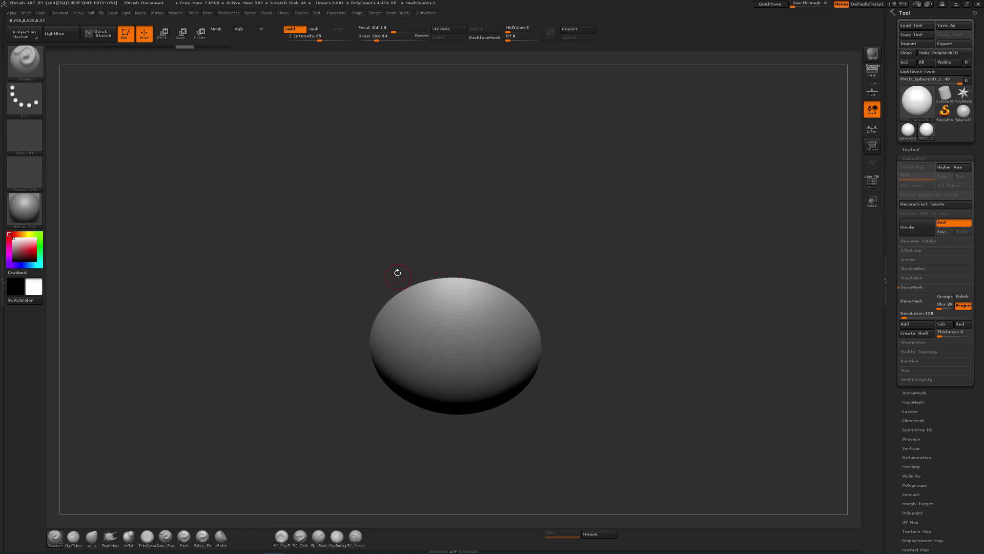
drag(594, 343, 597, 395)
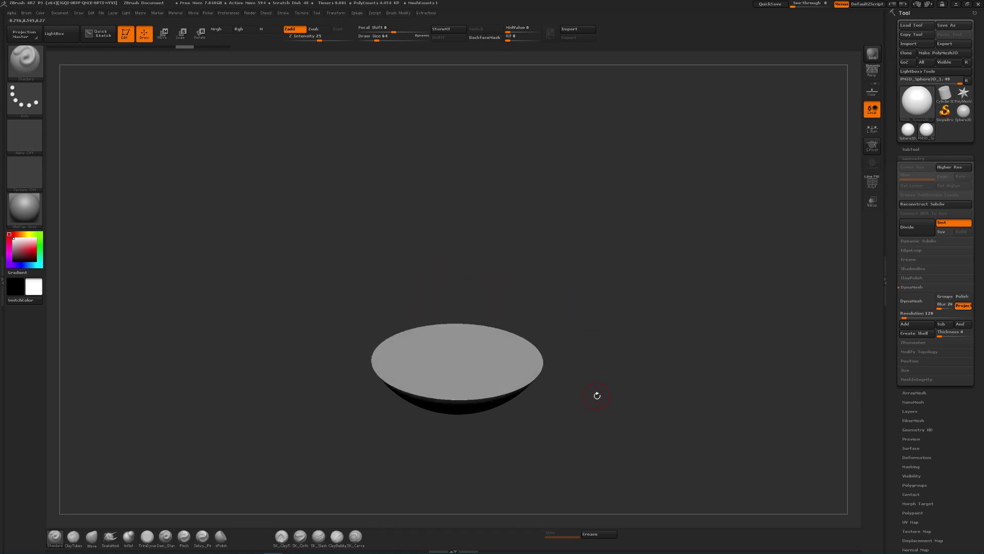
drag(698, 410, 647, 345)
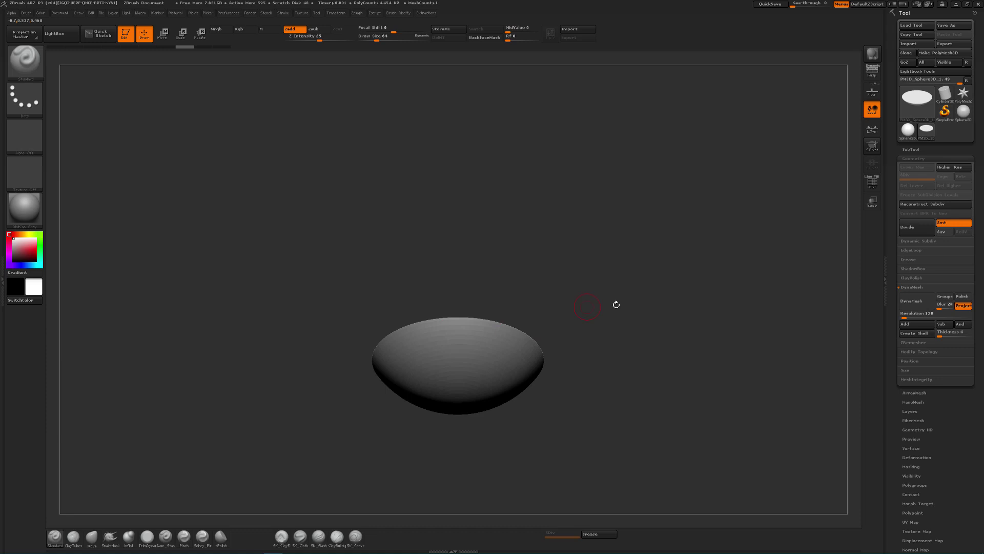
drag(797, 236, 692, 301)
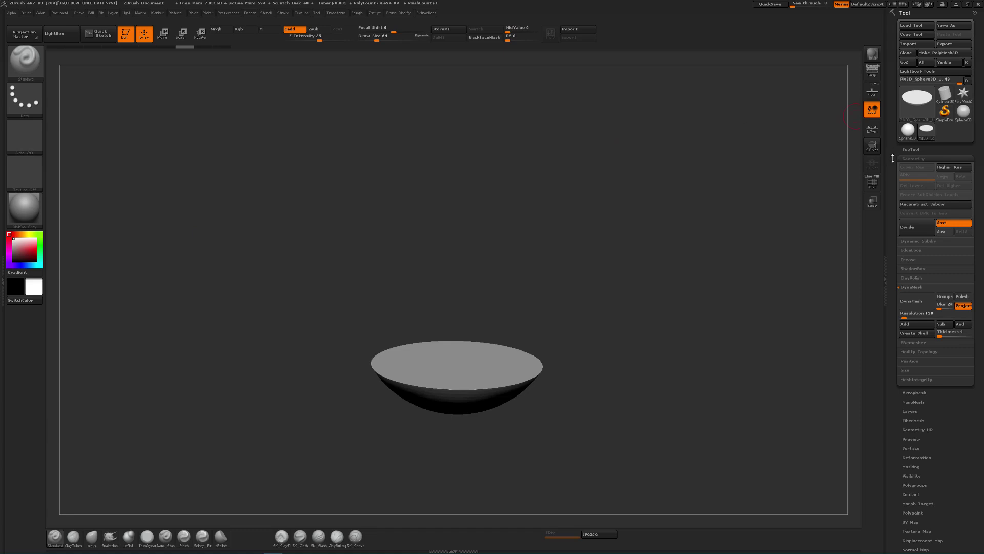
- Show the polyframe to examine the topology of the trimmed cap, hide it again, and undo the trim
click(872, 182)
drag(728, 229, 610, 474)
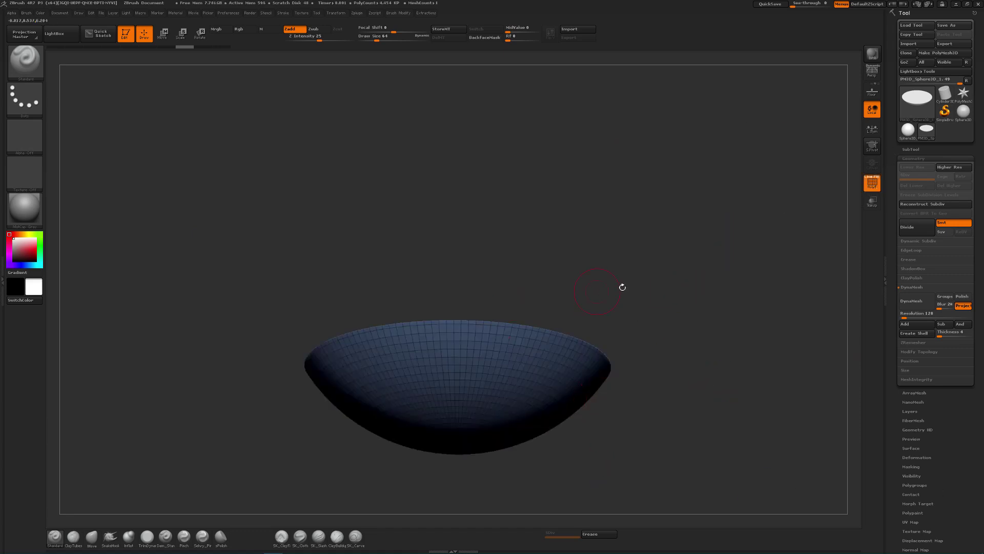
drag(625, 263, 615, 359)
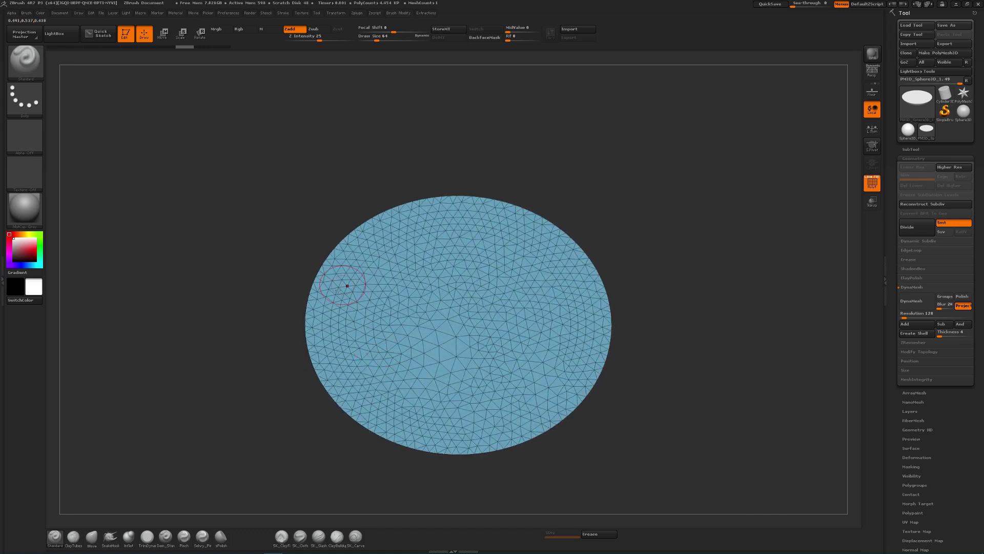
drag(680, 399, 647, 386)
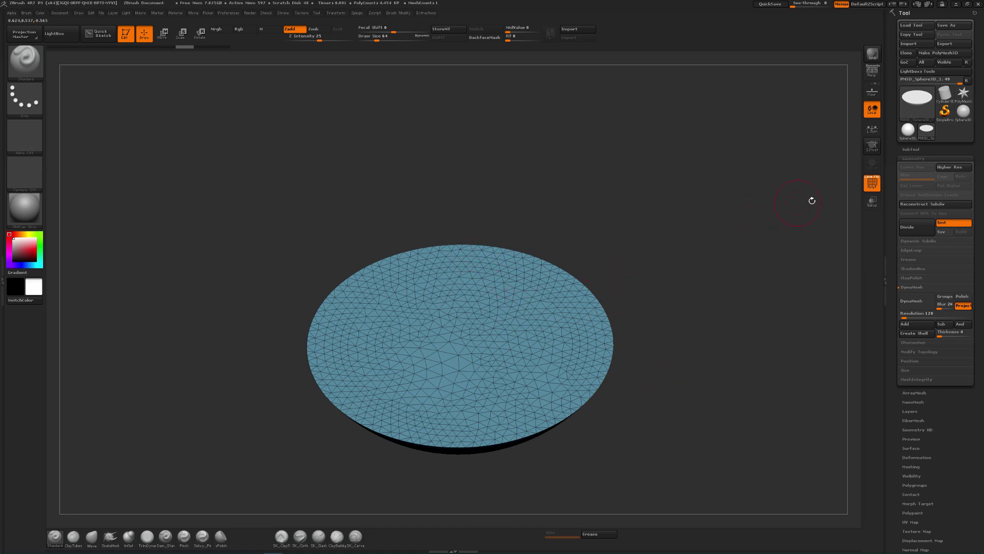
click(872, 183)
mouse_move(623, 338)
mouse_down()
mouse_move(634, 292)
mouse_move(632, 334)
mouse_move(610, 347)
mouse_up()
key(ctrl+z)
- Try trimming off the sphere's left side with a vertical TrimCurve line, and undo the cut
key(ctrl+shift)
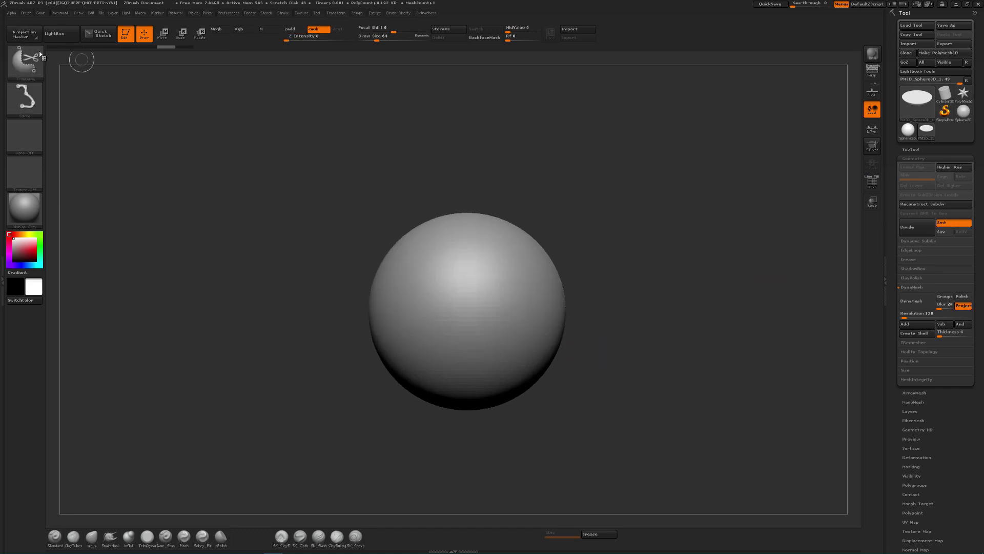
click(25, 60)
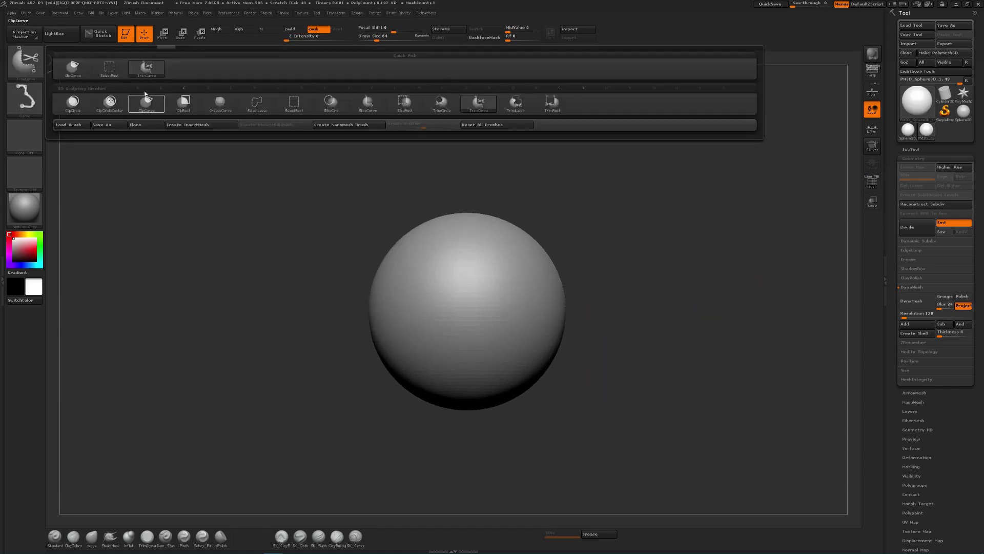
alt+drag(248, 361, 258, 376)
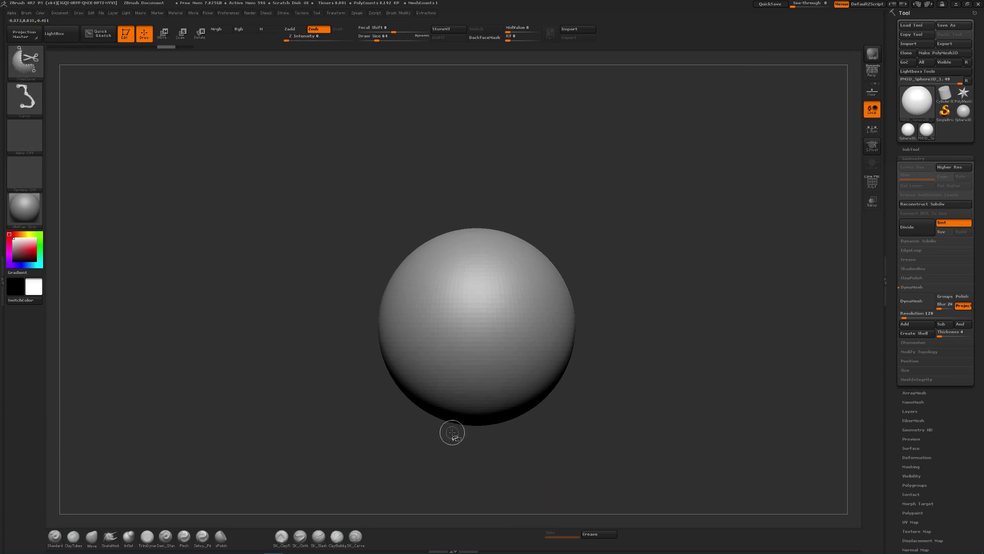
ctrl+shift+drag(428, 437, 432, 207)
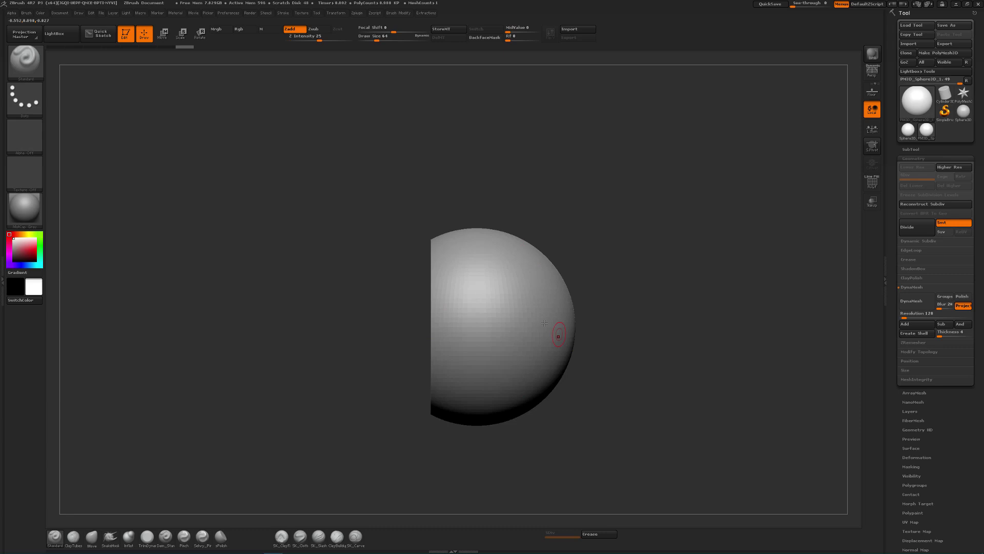
key(ctrl+z)
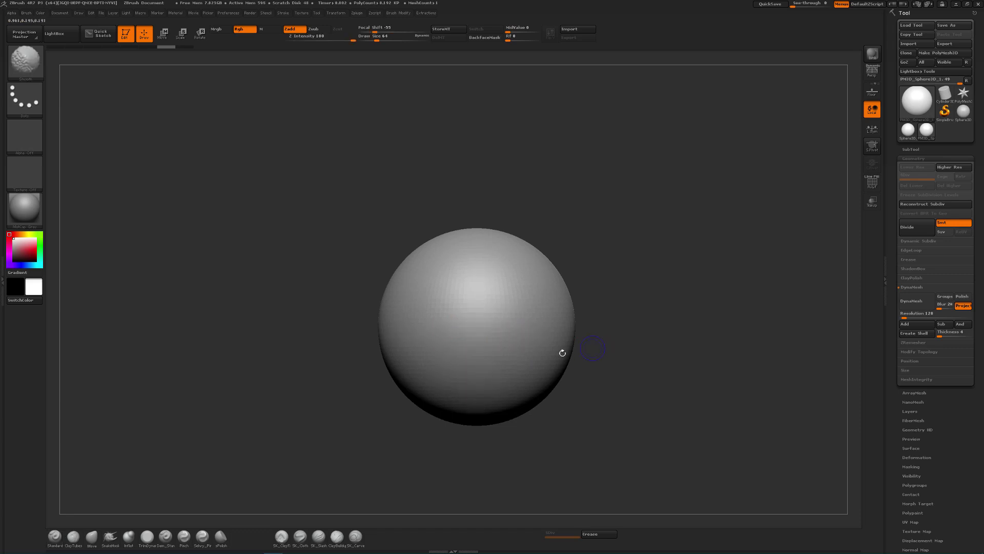
- Trim off the sphere's left side with a straight vertical line and mirror the cut to the other side using Mirror And Weld
mouse_move(422, 448)
ctrl+shift+mouse_down()
mouse_move(429, 191)
mouse_move(386, 198)
mouse_move(418, 198)
ctrl+shift+mouse_up()
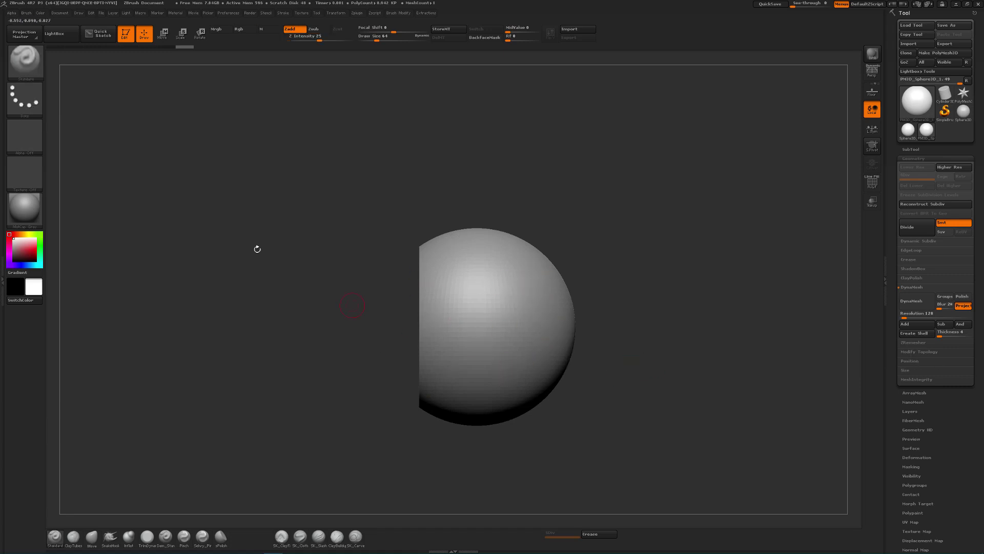
click(912, 352)
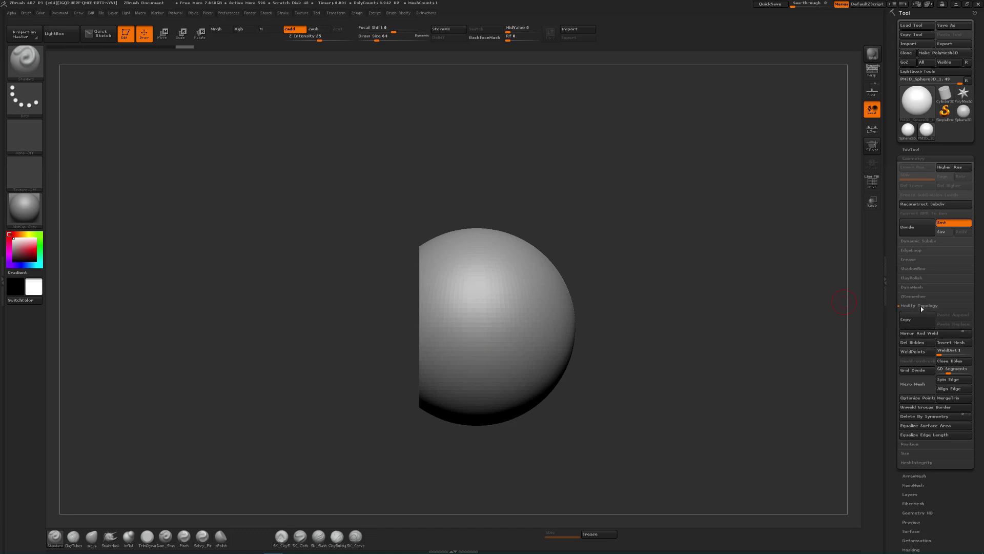
click(917, 333)
drag(582, 286, 687, 272)
drag(576, 267, 636, 296)
- Try trimming a bent profile into the shape's left side with a TrimCurve line, and show the polyframe to examine the polygroups
mouse_move(732, 341)
mouse_down()
mouse_move(371, 349)
mouse_move(492, 272)
mouse_move(471, 287)
mouse_move(433, 247)
mouse_move(410, 303)
mouse_move(424, 293)
mouse_move(438, 312)
mouse_up()
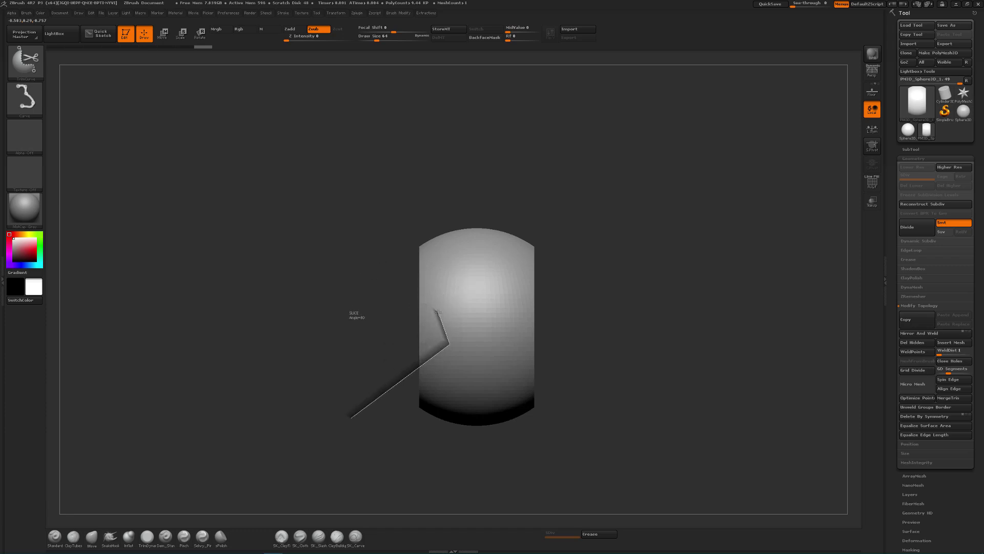
mouse_move(432, 298)
ctrl+shift+mouse_down()
mouse_move(445, 253)
mouse_move(433, 208)
ctrl+shift+mouse_up()
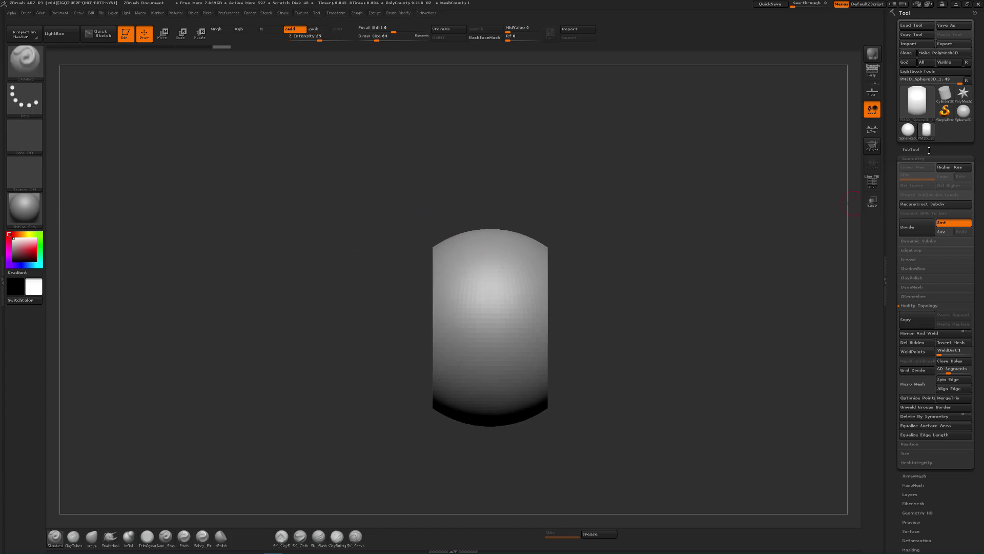
click(873, 186)
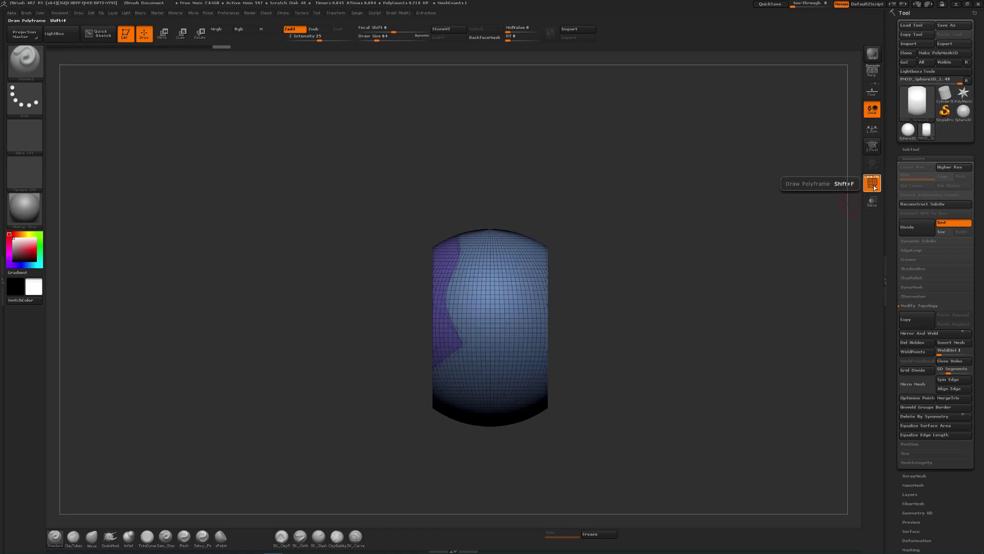
- Toggle the polyframe to compare the trim's polygroups with the plain shaded surface, and leave it hidden
click(874, 186)
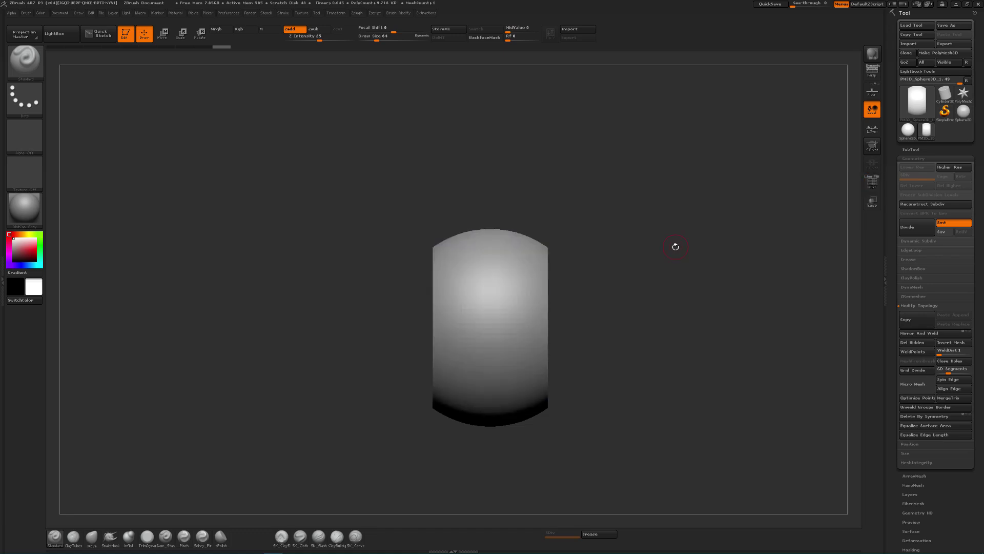
click(873, 186)
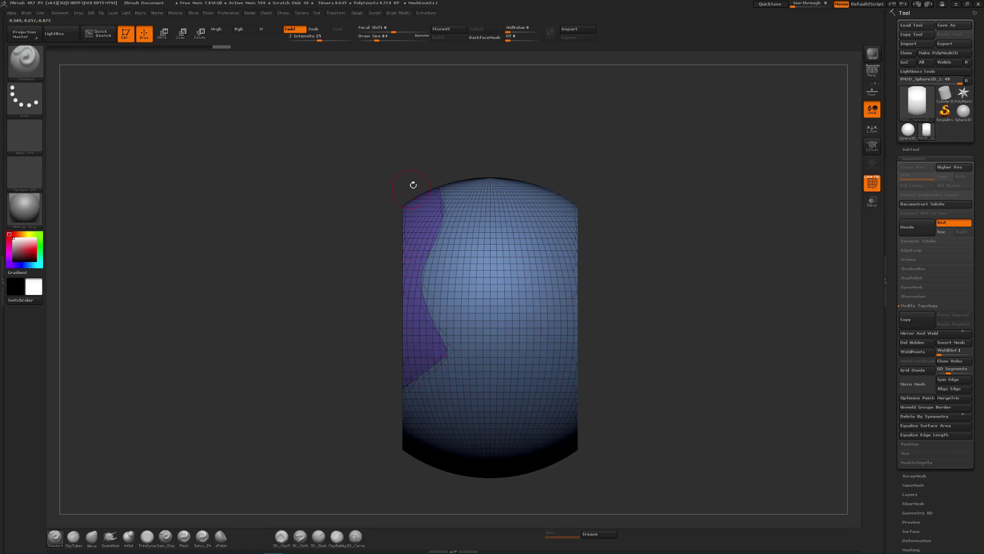
click(872, 184)
mouse_move(819, 215)
ctrl+right_down()
mouse_move(672, 253)
mouse_move(639, 339)
ctrl+right_up()
- Try trimming off the shape's upper left diagonally with TrimCurve and mirroring the cut to the other side with Mirror And Weld
mouse_move(419, 378)
ctrl+shift+mouse_down()
mouse_move(501, 268)
mouse_move(523, 264)
mouse_move(496, 241)
ctrl+shift+mouse_up()
ctrl+right_drag(619, 345, 596, 308)
click(919, 333)
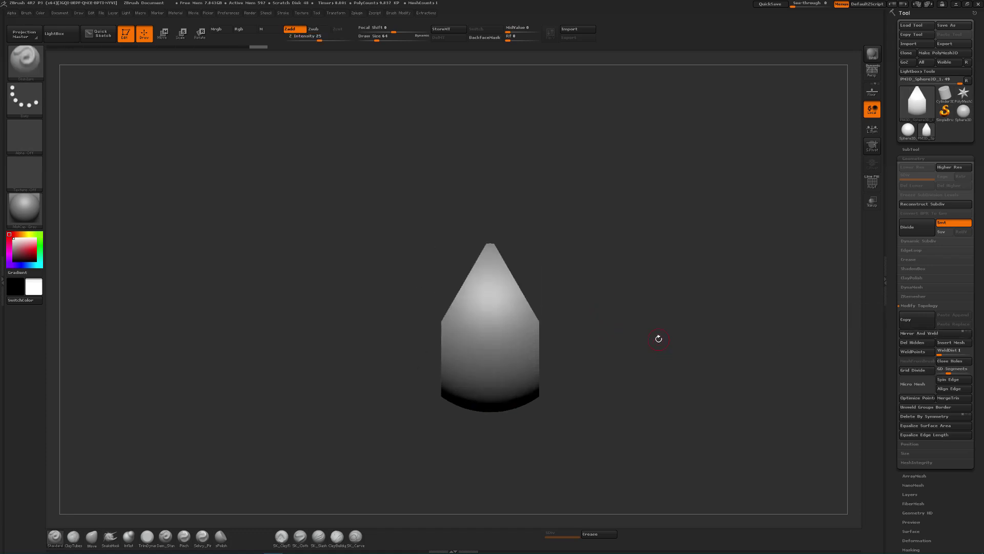
drag(658, 338, 661, 360)
- Undo the trims and mirroring back to the full, uncut sphere
key(ctrl+z)
key(ctrl+z)
key(ctrl+z)
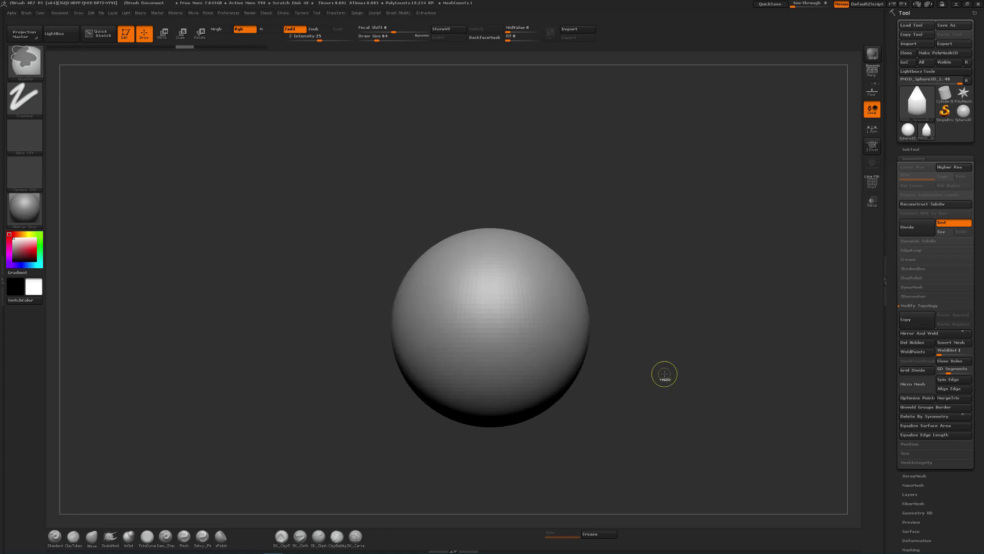
- Slice the sphere's left side with a nearly vertical SliceCurve line, and show the polyframe to examine the polygroups
ctrl+shift+click(25, 61)
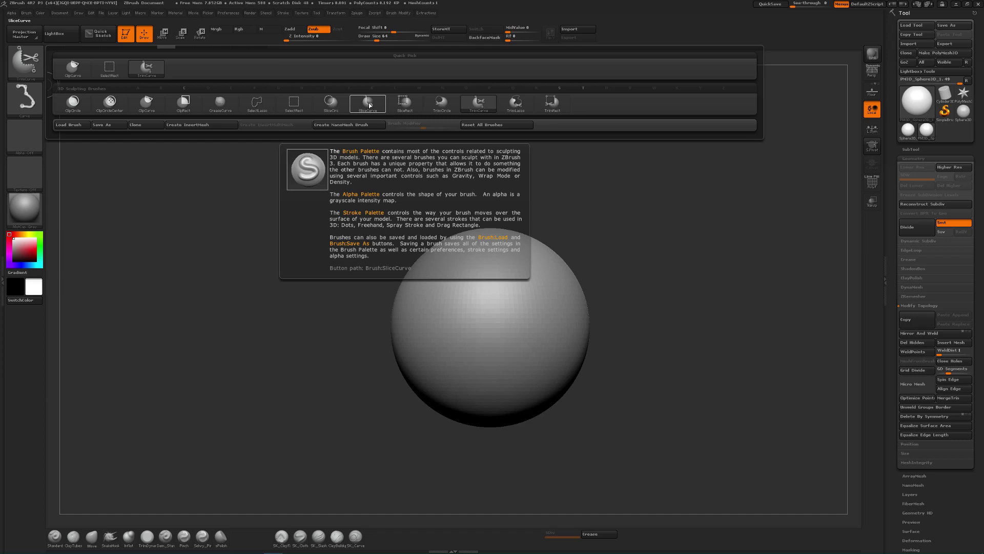
ctrl+shift+drag(431, 440, 418, 226)
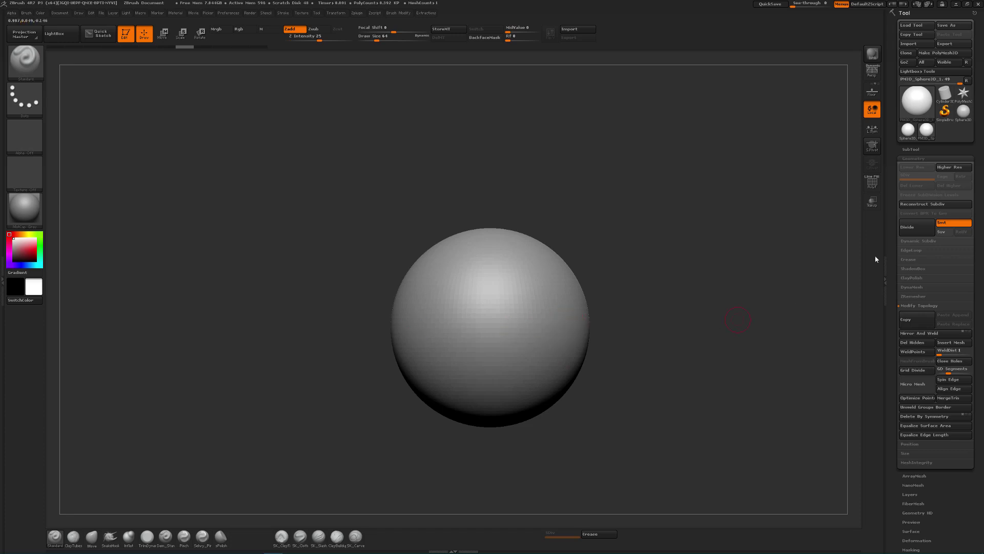
click(871, 181)
click(871, 182)
click(871, 182)
drag(617, 299, 608, 256)
ctrl+right_drag(608, 257, 666, 323)
drag(667, 323, 714, 326)
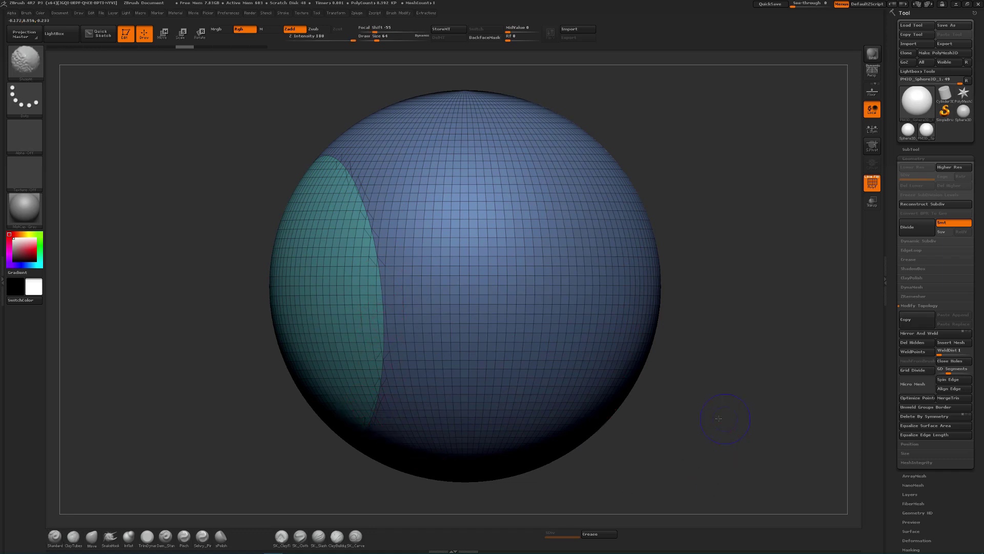
shift+drag(725, 417, 684, 412)
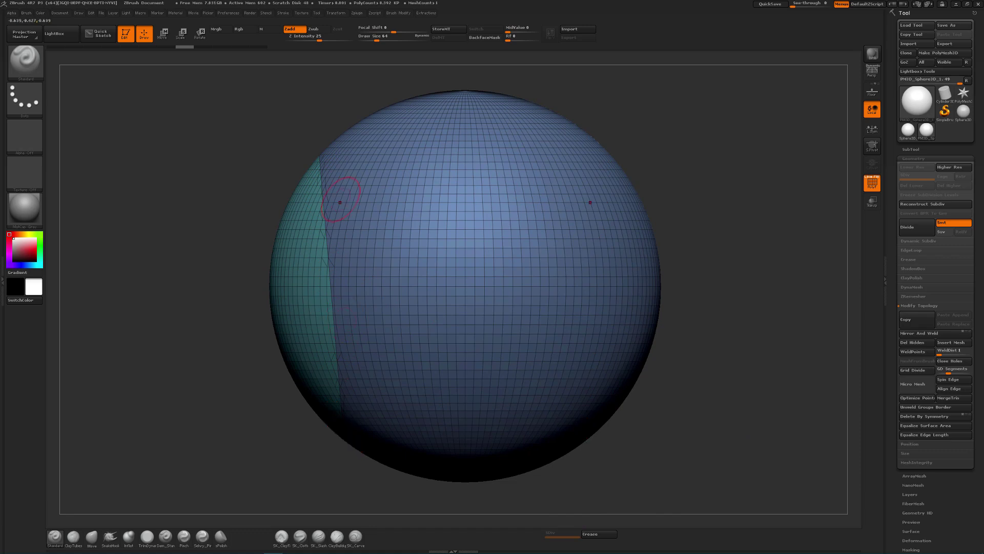
- Slice the sphere's left side again with a diagonal SliceCurve line that crosses the first slice
drag(256, 127, 311, 223)
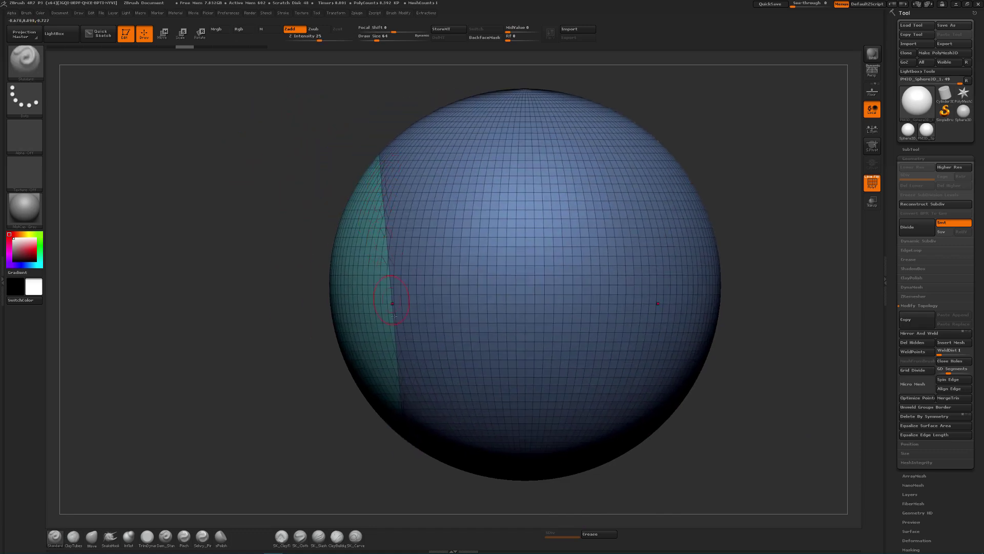
mouse_move(290, 407)
ctrl+shift+mouse_down()
mouse_move(417, 281)
mouse_move(470, 92)
mouse_move(499, 51)
ctrl+shift+mouse_up()
drag(285, 122, 326, 125)
drag(748, 152, 719, 163)
- Isolate the polygroup where the two slices overlap, and show the whole sphere again
ctrl+shift+click(389, 272)
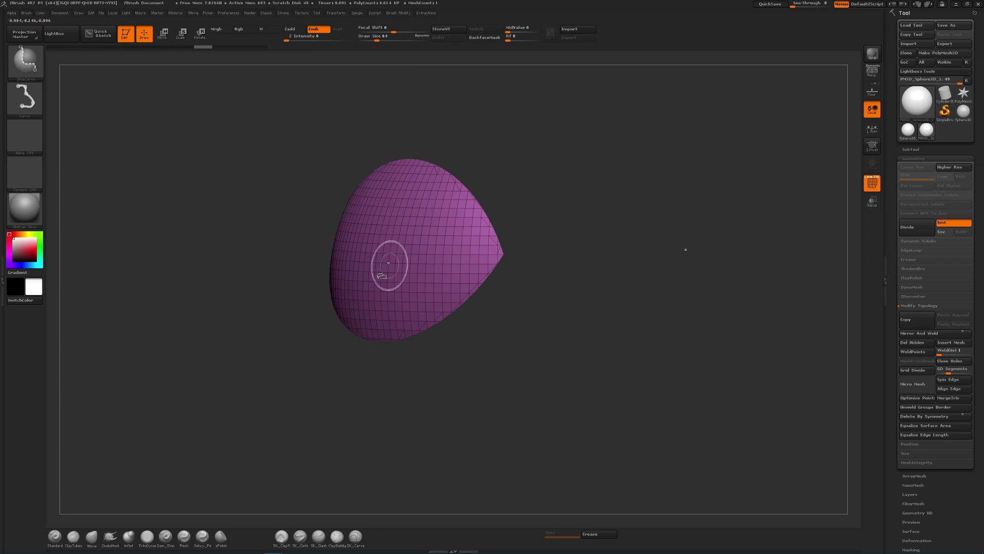
alt+drag(650, 316, 528, 297)
ctrl+shift+click(527, 297)
drag(639, 312, 741, 274)
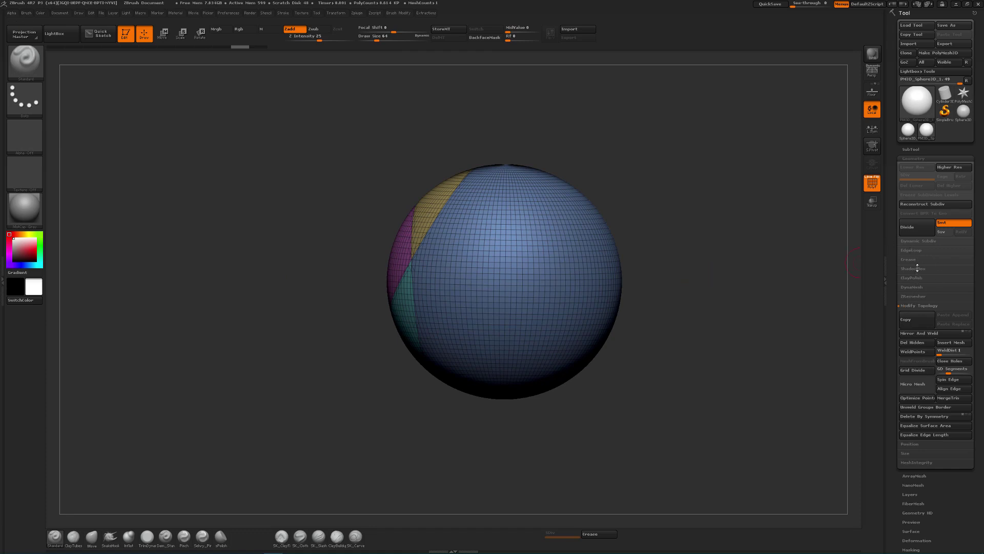
- Examine the sliced polygroups around the sphere's left side, with the polyframe hidden and shown again
drag(857, 268, 581, 242)
drag(688, 209, 635, 246)
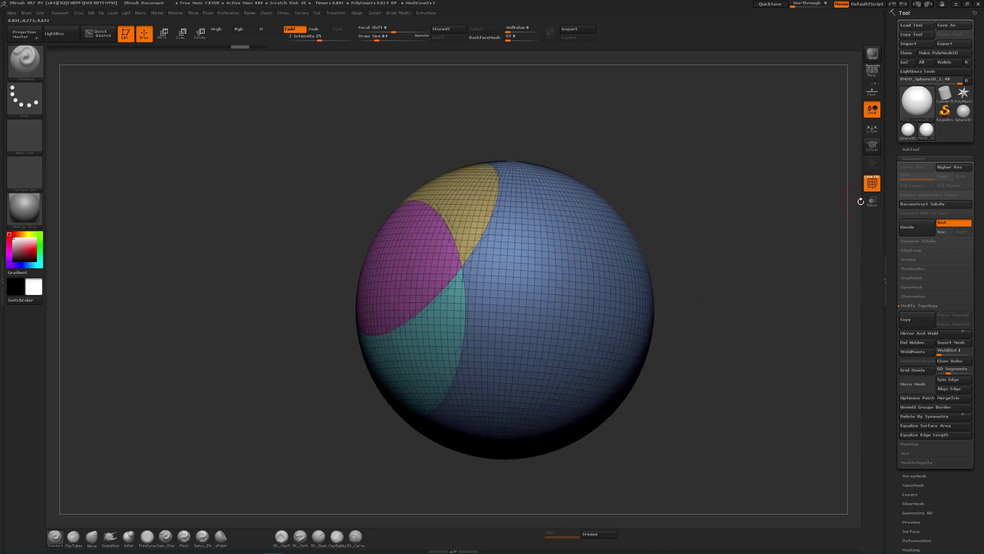
click(871, 185)
click(872, 184)
drag(779, 237, 621, 268)
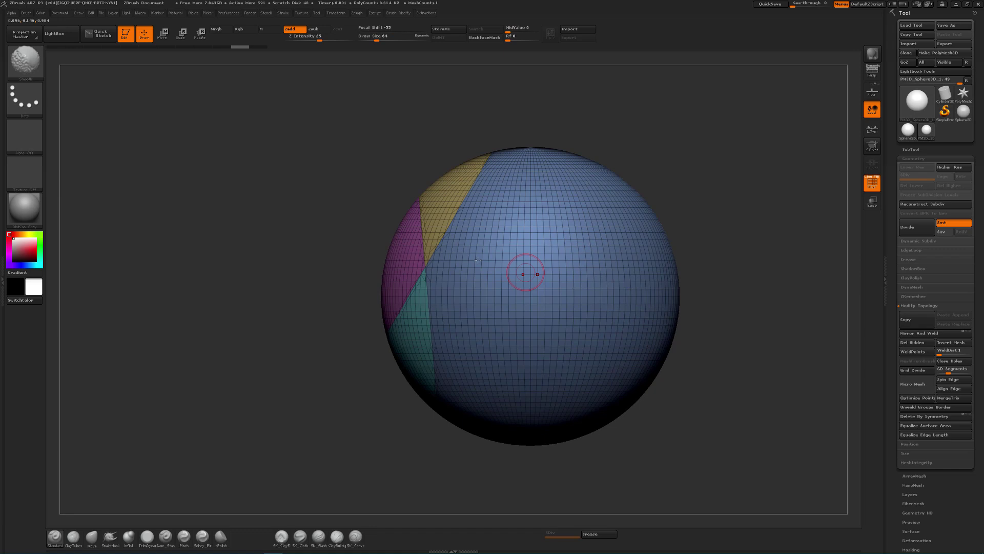
- Mirror the sliced polygroups to the sphere's other side with Mirror And Weld
click(917, 333)
alt+drag(782, 270, 718, 285)
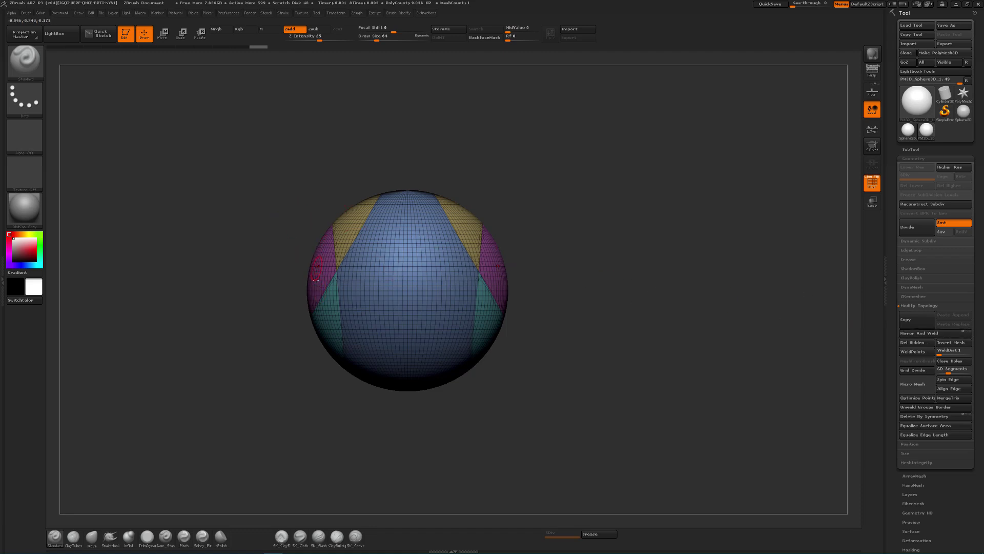
alt+drag(511, 234, 563, 236)
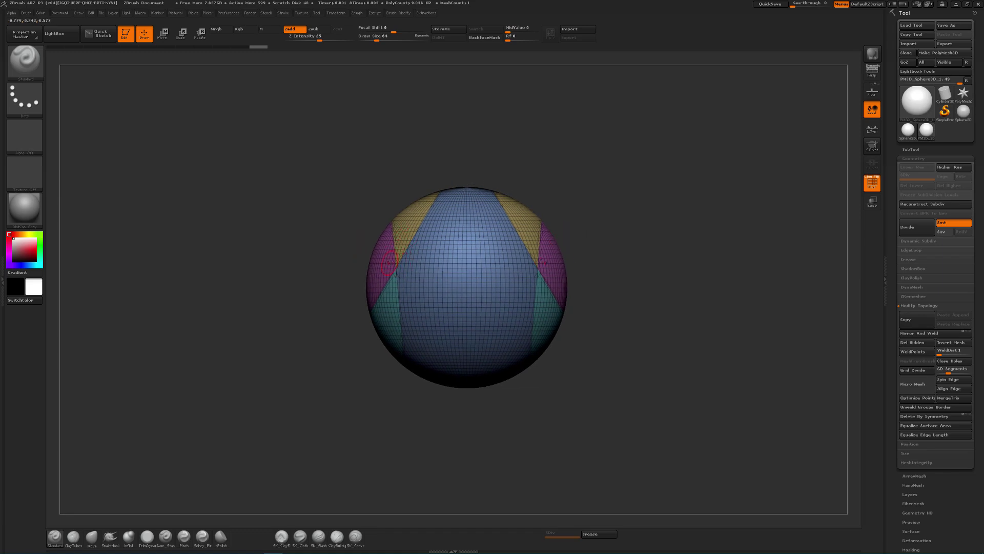